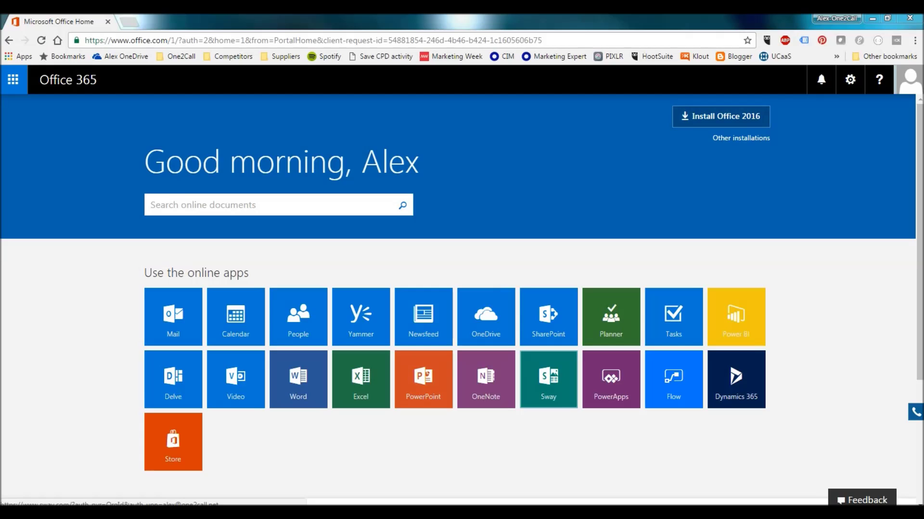
# - Open Sway from the Office 365 home page and open the Presentation template
pyautogui.click(549, 380)
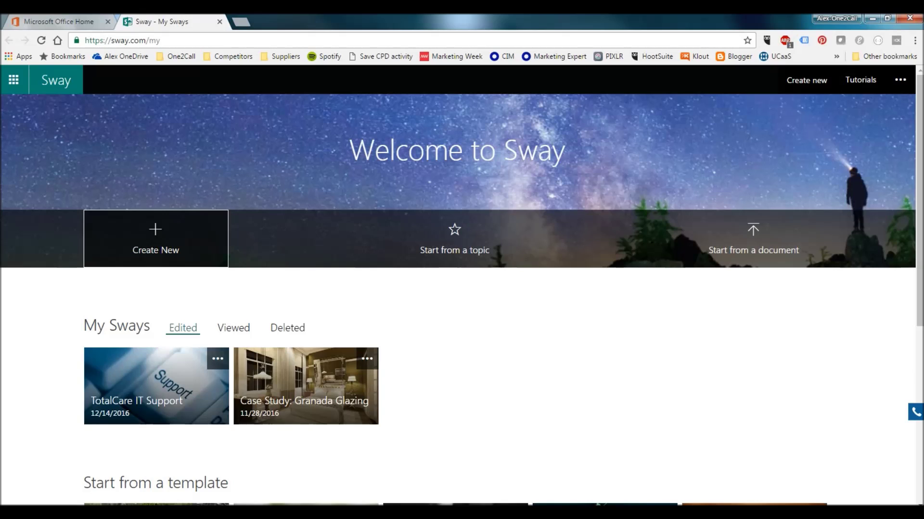
pyautogui.scroll(-4, 462, 289)
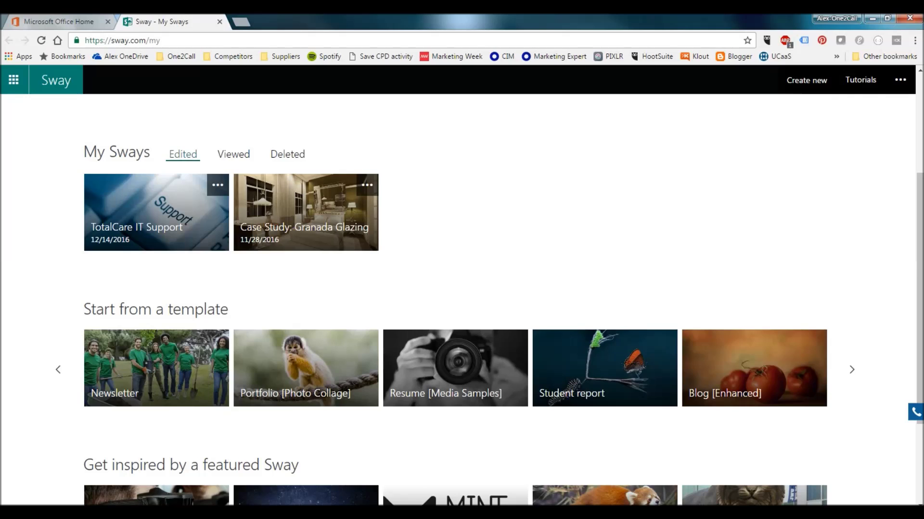
pyautogui.scroll(-1, 489, 311)
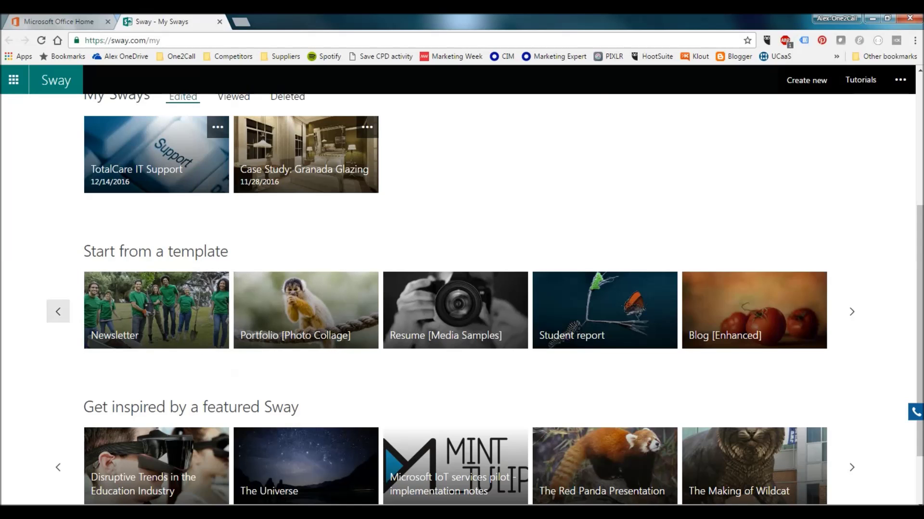
pyautogui.click(58, 311)
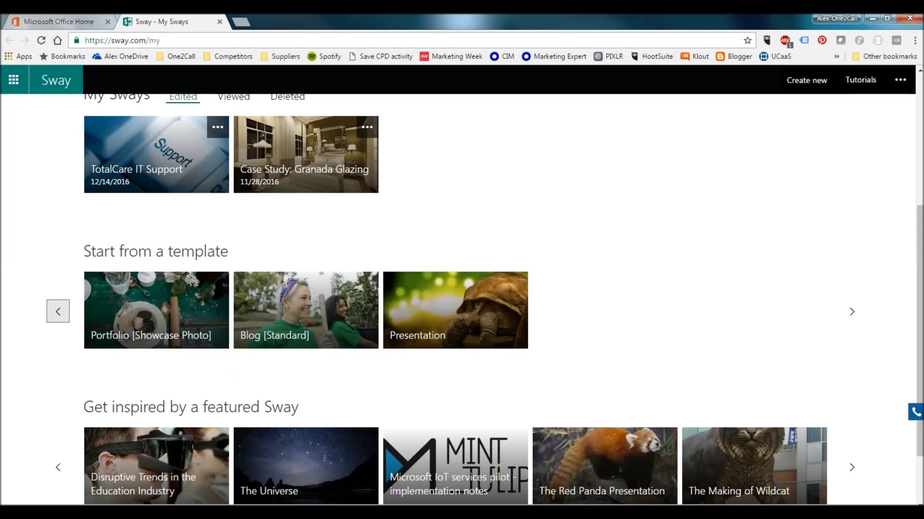
pyautogui.click(447, 326)
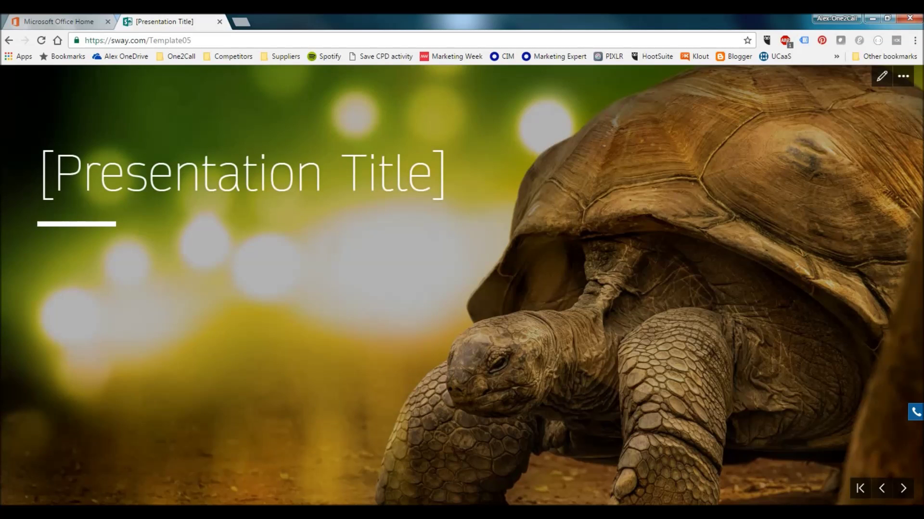
# - Page through the Presentation template from its title slide to the Main Point section
pyautogui.click(903, 488)
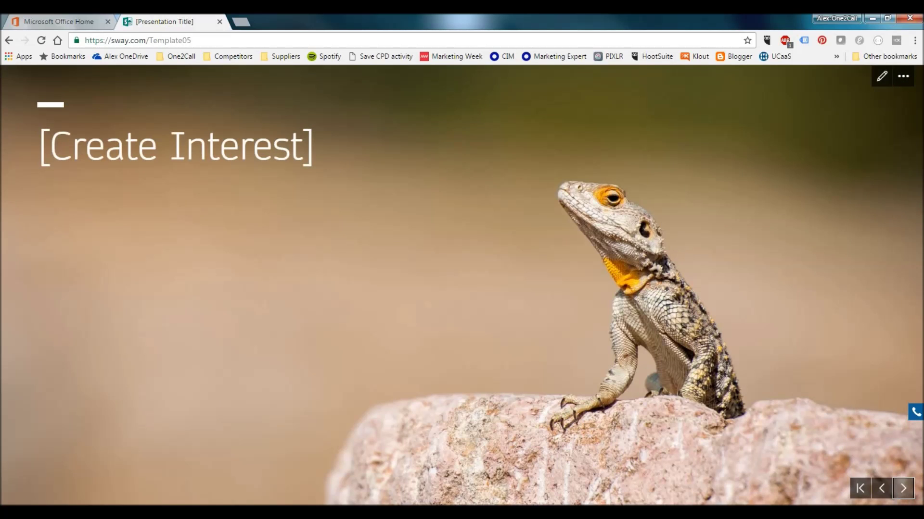
pyautogui.click(903, 488)
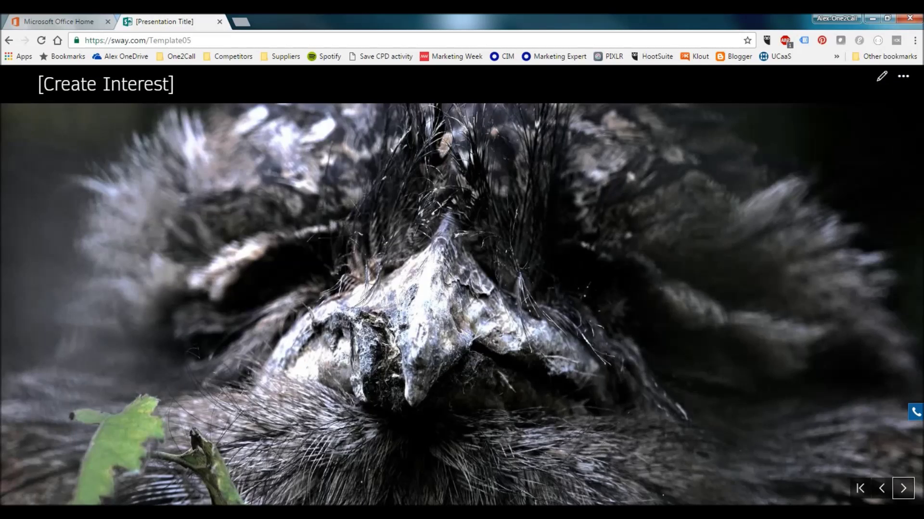
pyautogui.click(903, 488)
pyautogui.click(903, 488)
pyautogui.click(903, 488)
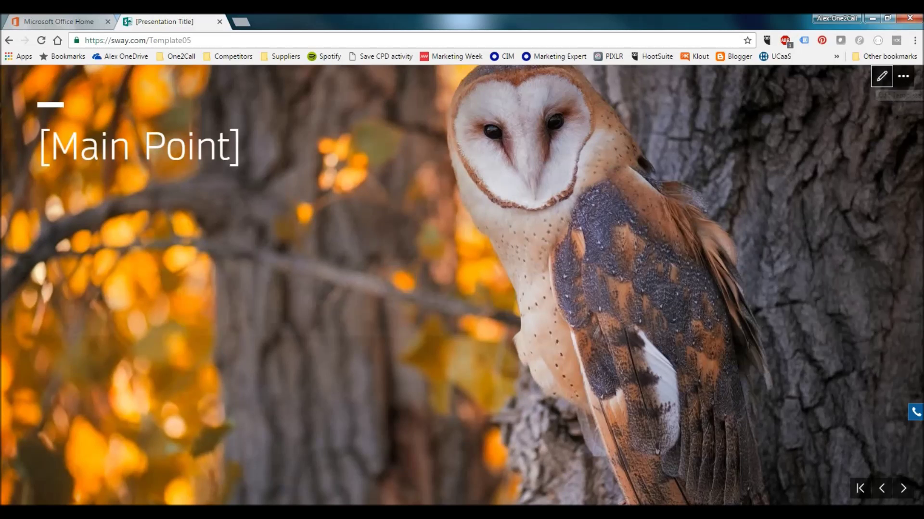
# - Start editing a Sway based on the Presentation template and look through its first storyline cards
pyautogui.click(881, 76)
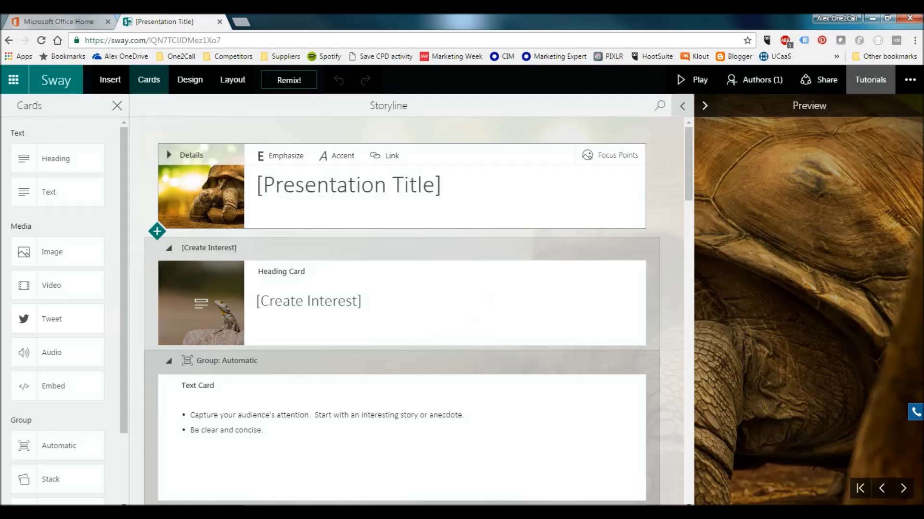
pyautogui.scroll(-15, 402, 312)
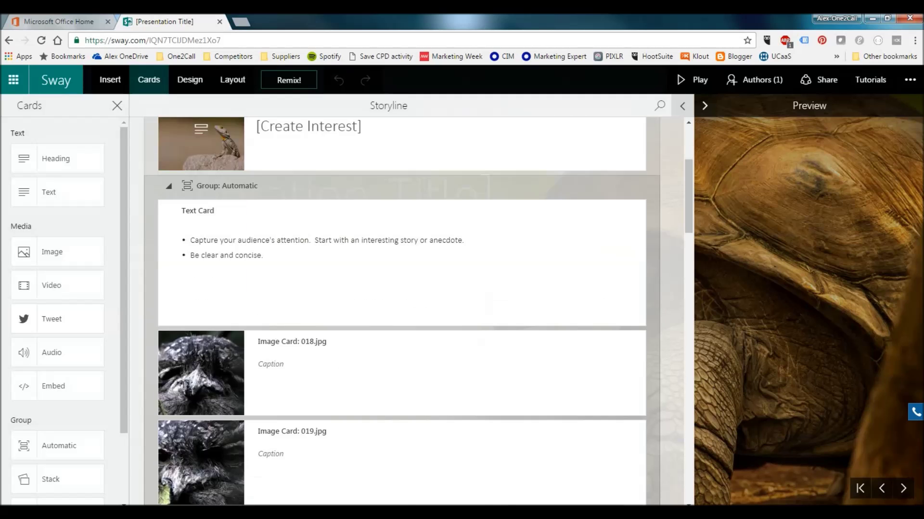
pyautogui.scroll(-3, 401, 312)
pyautogui.scroll(20, 401, 312)
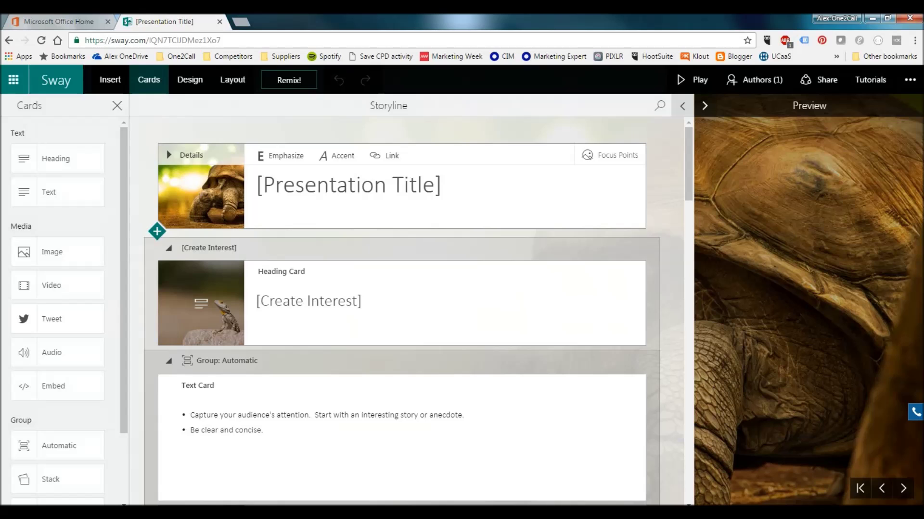
pyautogui.scroll(-1, 402, 312)
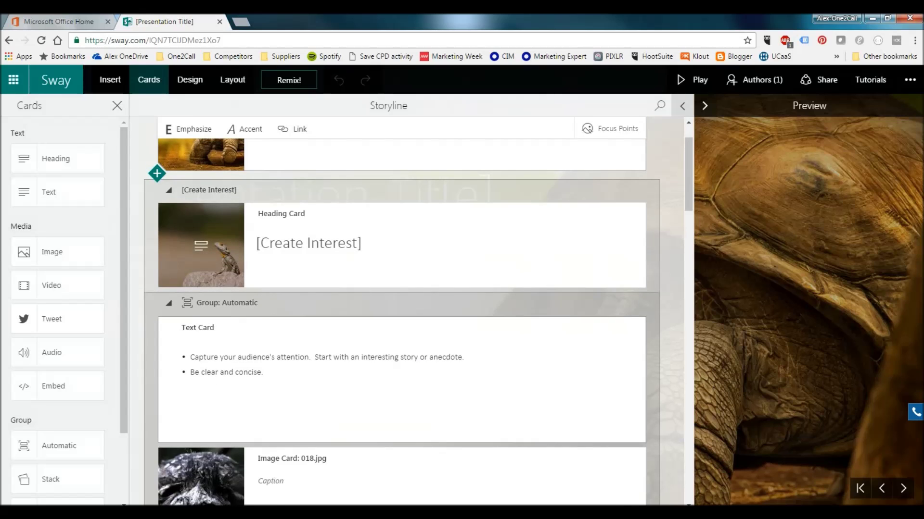
pyautogui.scroll(-2, 402, 312)
pyautogui.scroll(3, 402, 311)
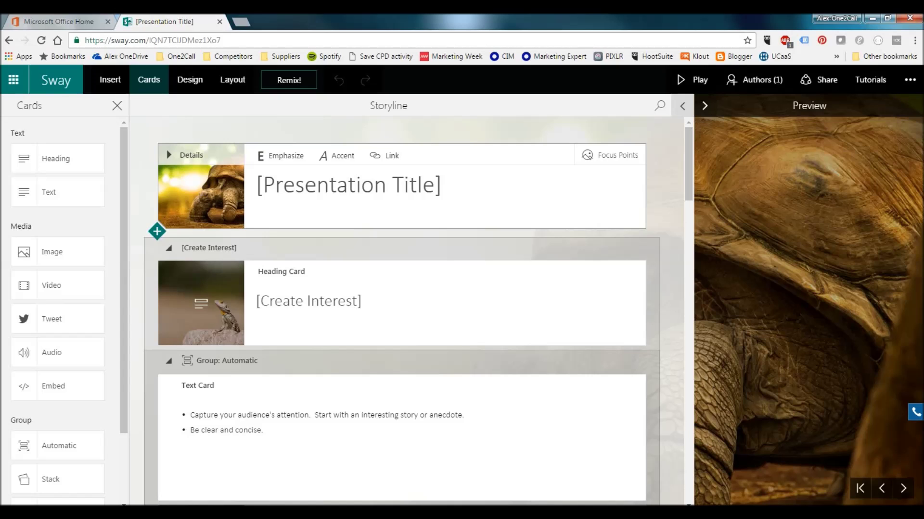
# - Replace the placeholder presentation title with "Tesla Model S"
pyautogui.click(392, 185)
pyautogui.moveTo(443, 185); pyautogui.dragTo(256, 185)
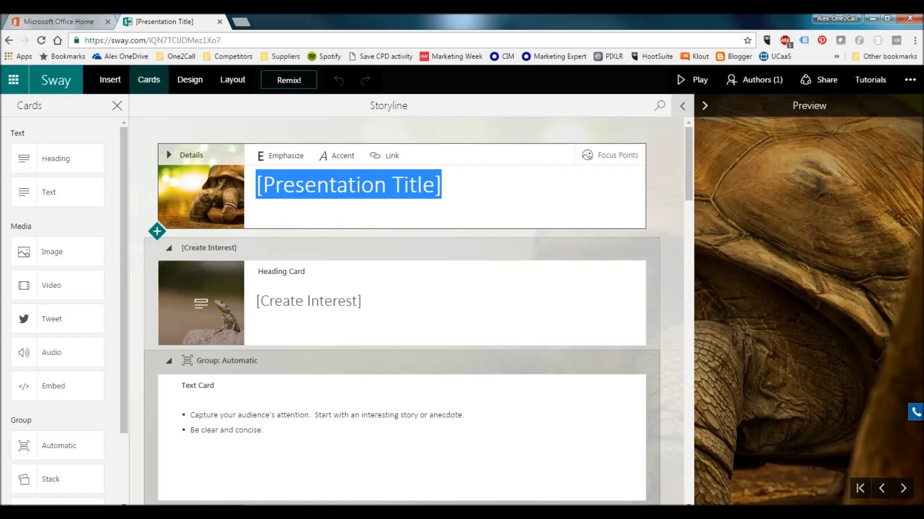
pyautogui.write('Tesla ')
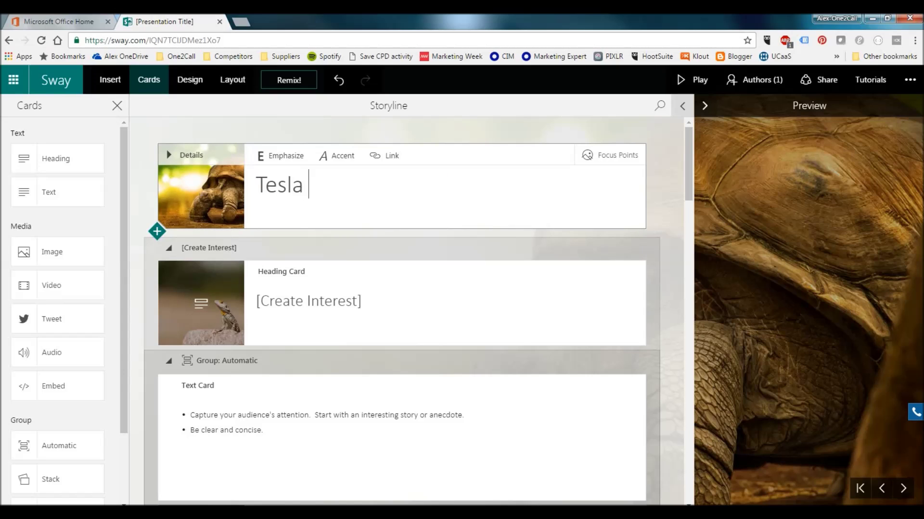
pyautogui.write('Model S')
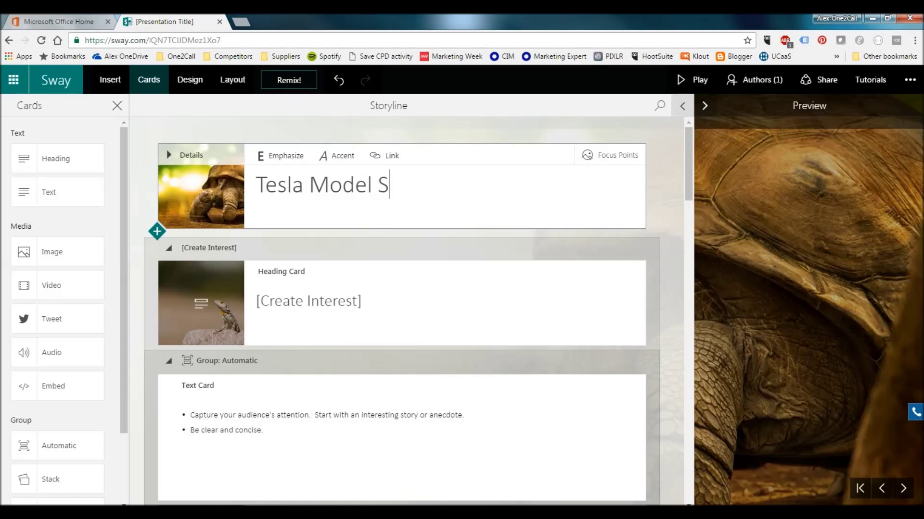
# - Expand the title card's details and delete its tortoise background image
pyautogui.click(185, 155)
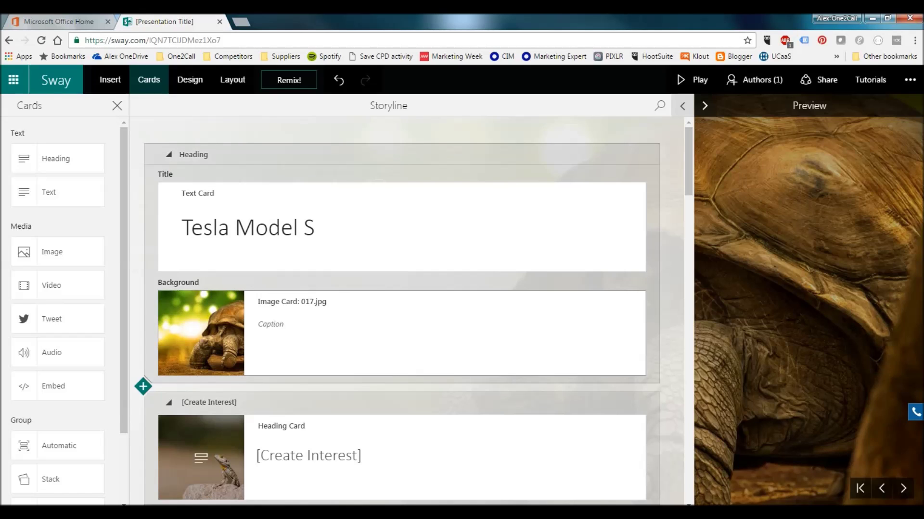
pyautogui.click(402, 333)
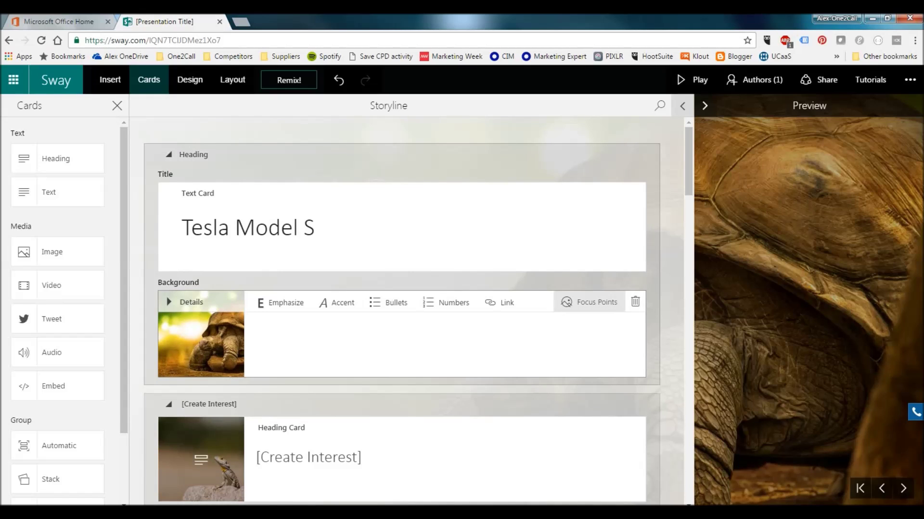
pyautogui.click(635, 302)
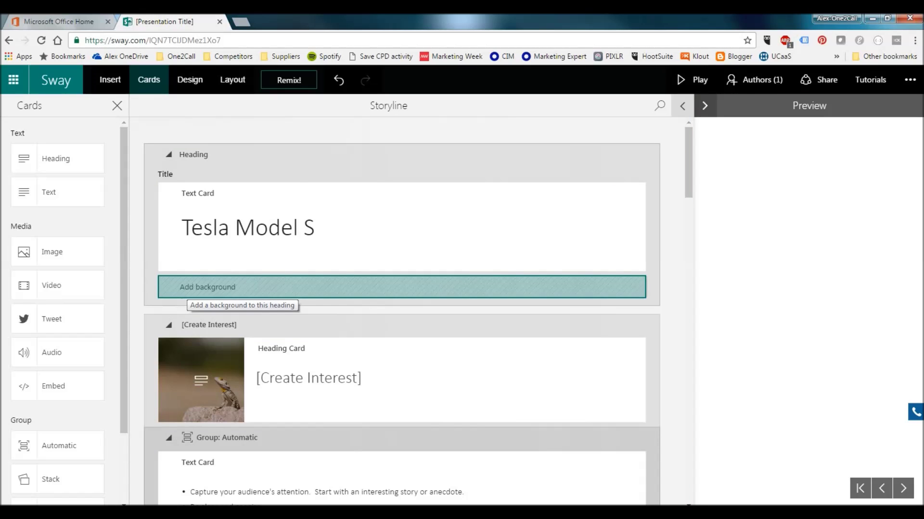
# - Add an empty background to the title heading and search the image sources for "tesla model s"
pyautogui.click(193, 289)
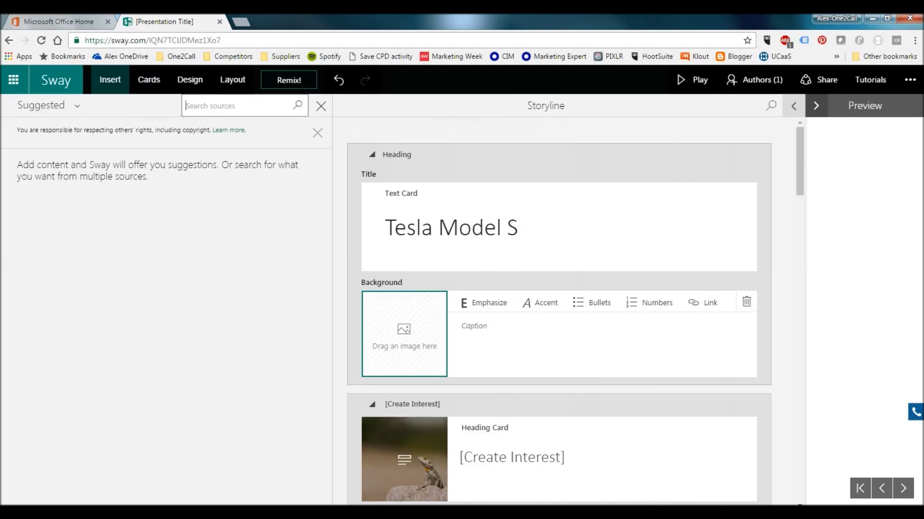
pyautogui.write('t')
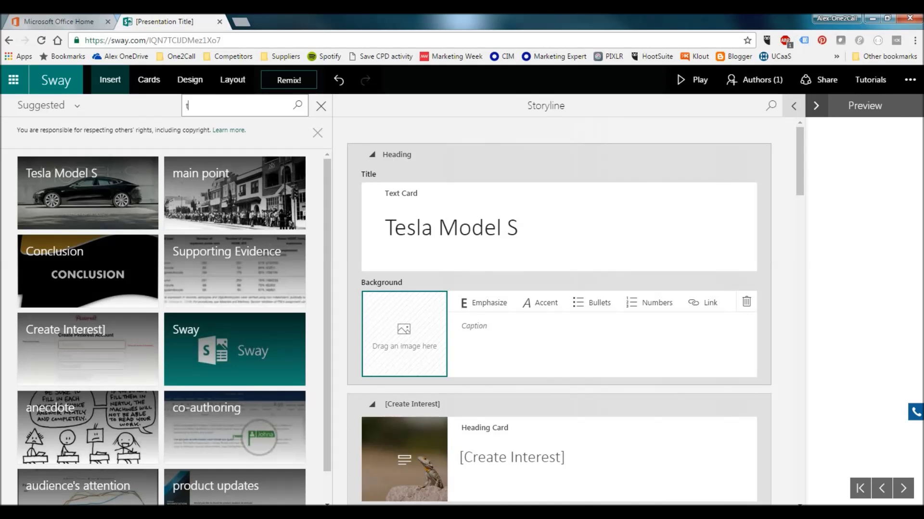
pyautogui.write('esla')
pyautogui.write('models')
pyautogui.press('BackSpace')
pyautogui.write('s')
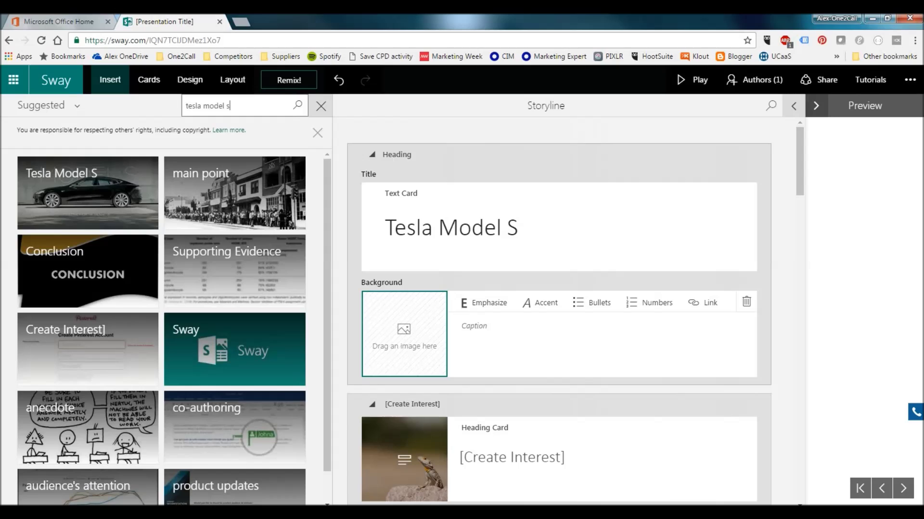
pyautogui.press('Return')
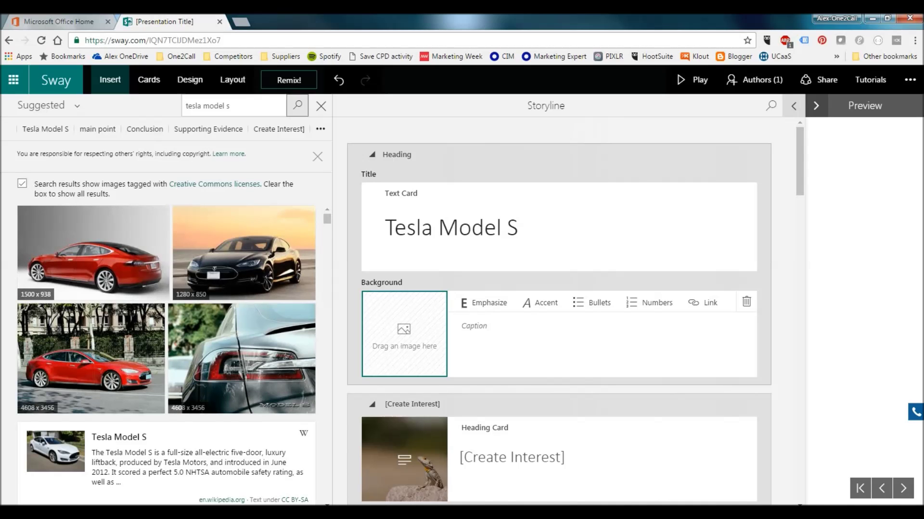
# - Use the red 1500 x 938 Tesla picture as the title background and check it in the full preview
pyautogui.moveTo(93, 253); pyautogui.dragTo(414, 331)
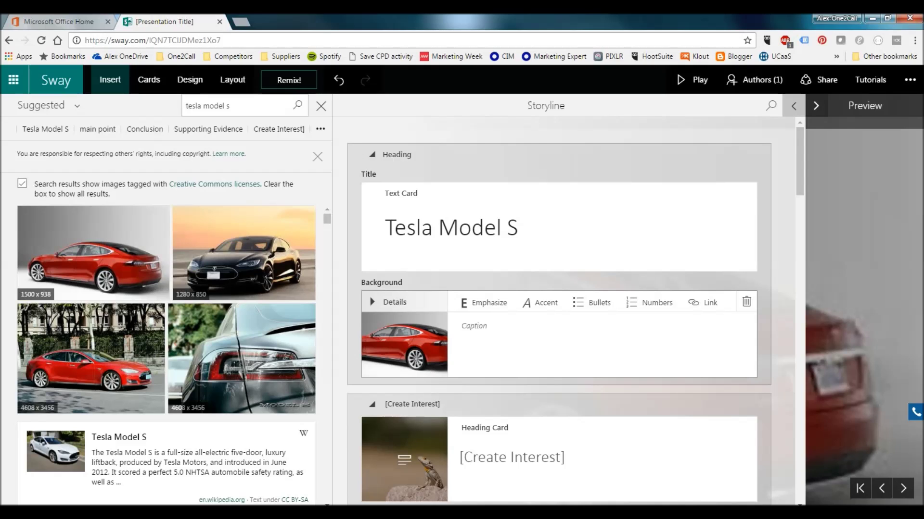
pyautogui.click(793, 106)
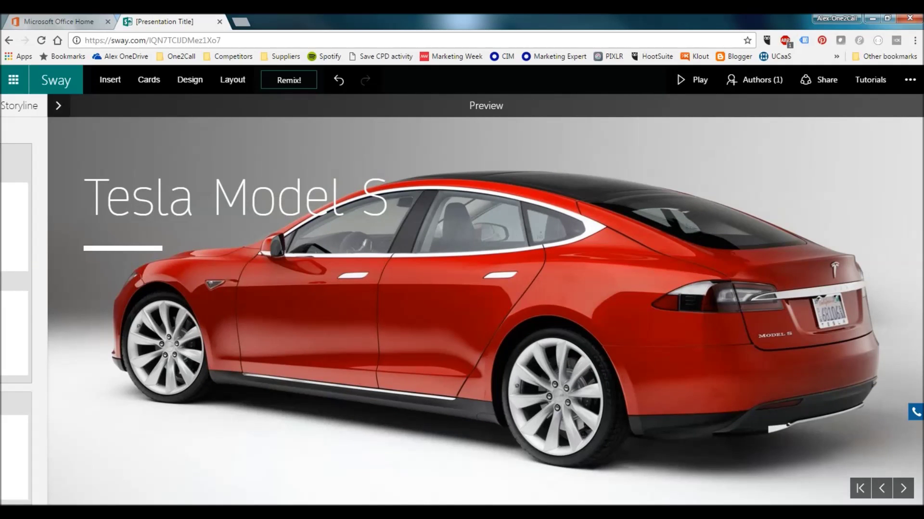
pyautogui.click(58, 106)
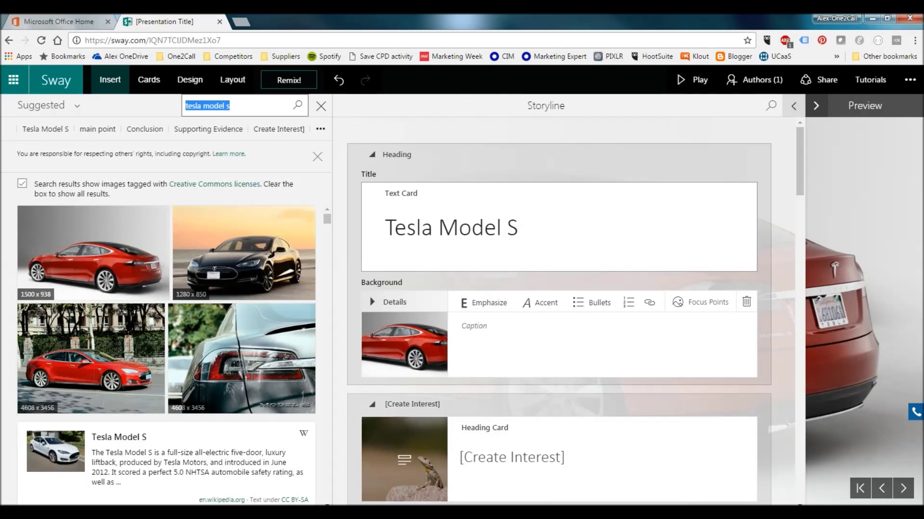
# - Replace the "[Create Interest]" heading text with "New Features"
pyautogui.scroll(-3, 559, 327)
pyautogui.scroll(-3, 558, 312)
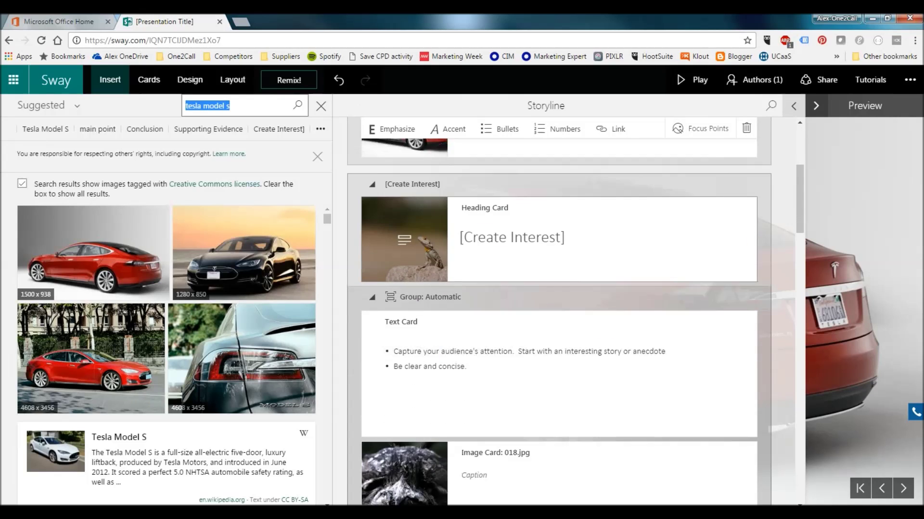
pyautogui.click(566, 226)
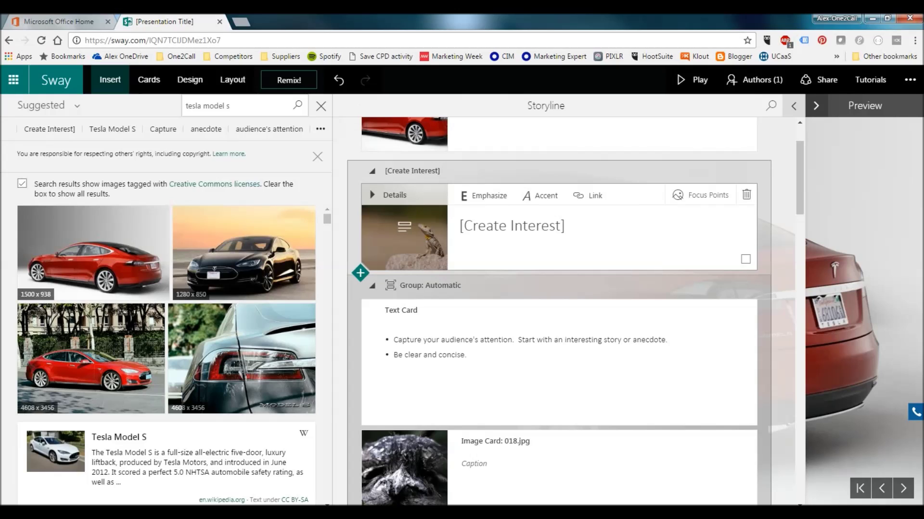
pyautogui.moveTo(566, 226); pyautogui.dragTo(457, 226)
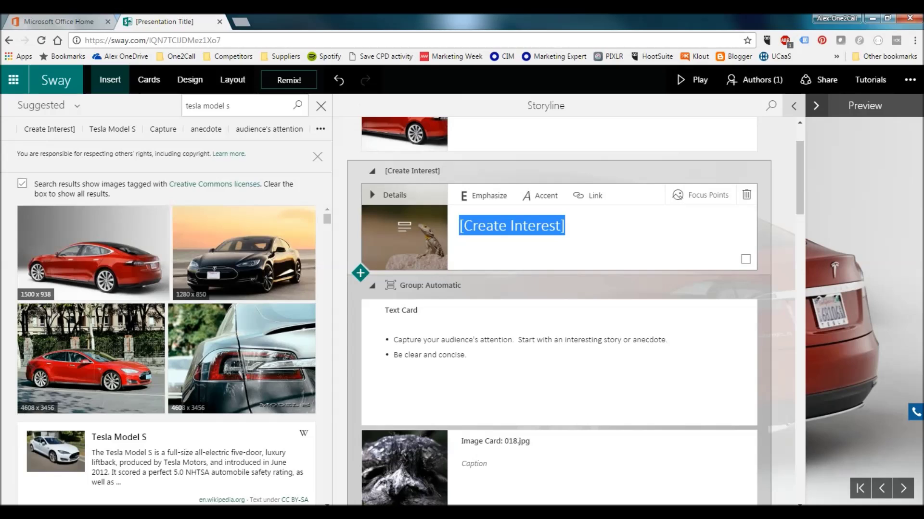
pyautogui.write('New Features')
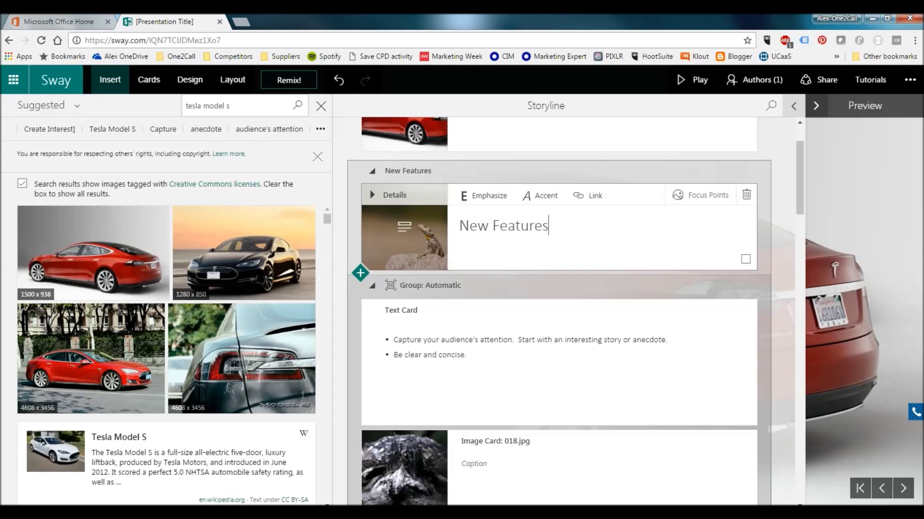
# - Replace the New Features heading's lizard background with the black 1280 x 850 Tesla picture
pyautogui.click(394, 195)
pyautogui.click(625, 353)
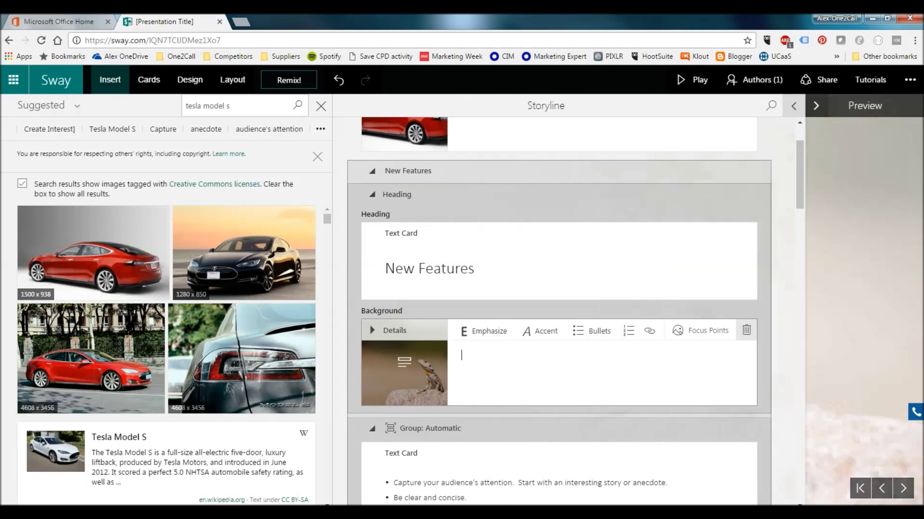
pyautogui.click(746, 330)
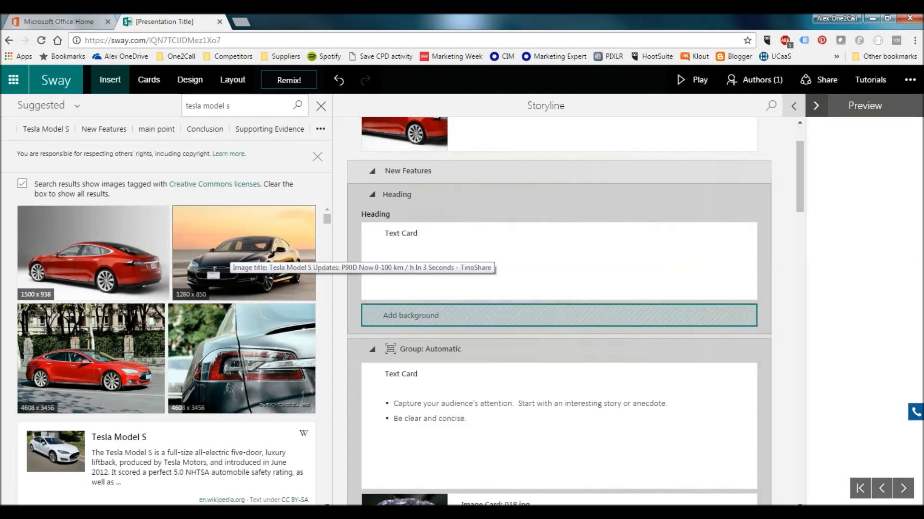
pyautogui.moveTo(226, 250); pyautogui.dragTo(409, 307)
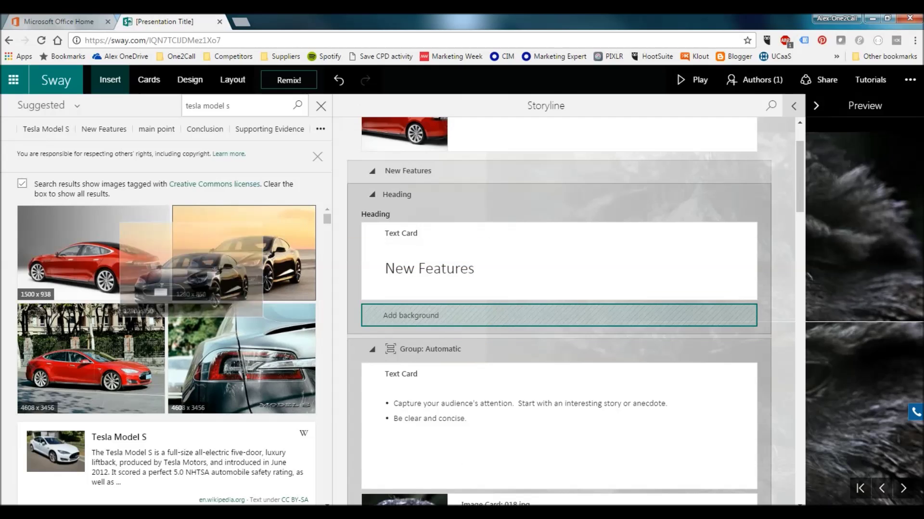
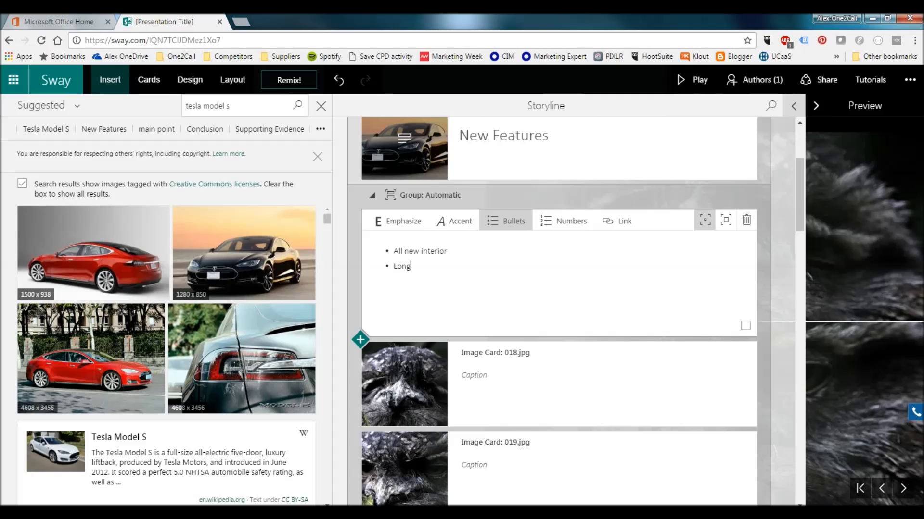
# - Complete the second New Features bullet as "Longer range" and delete the 018.jpg and 019.jpg image cards below it
pyautogui.write('range')
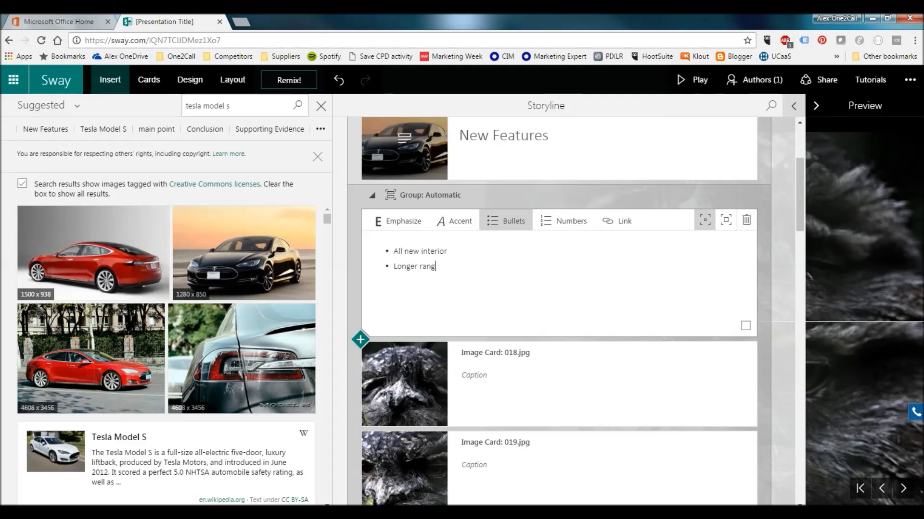
pyautogui.scroll(-3, 559, 311)
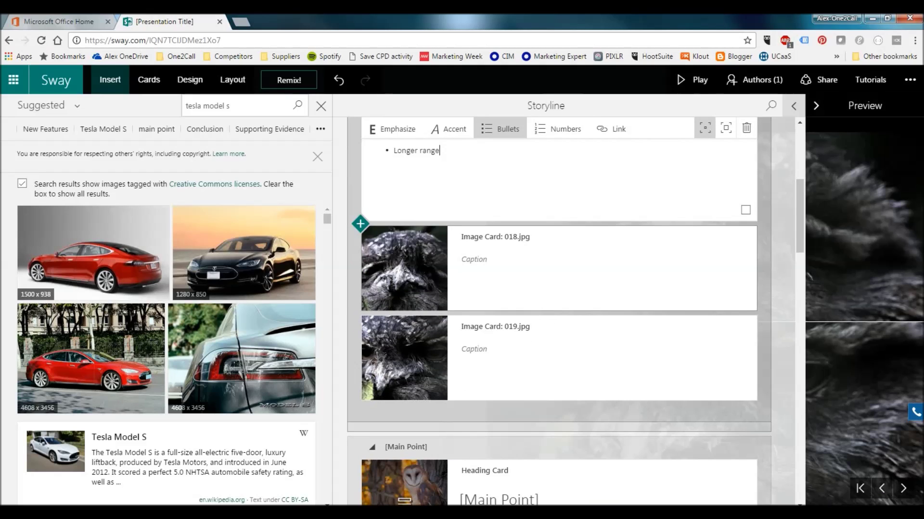
pyautogui.click(473, 260)
pyautogui.click(746, 235)
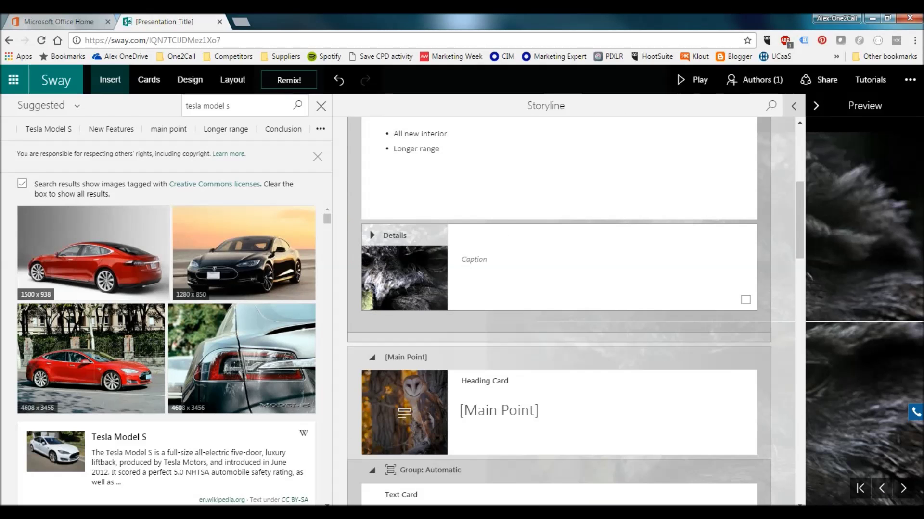
pyautogui.click(746, 234)
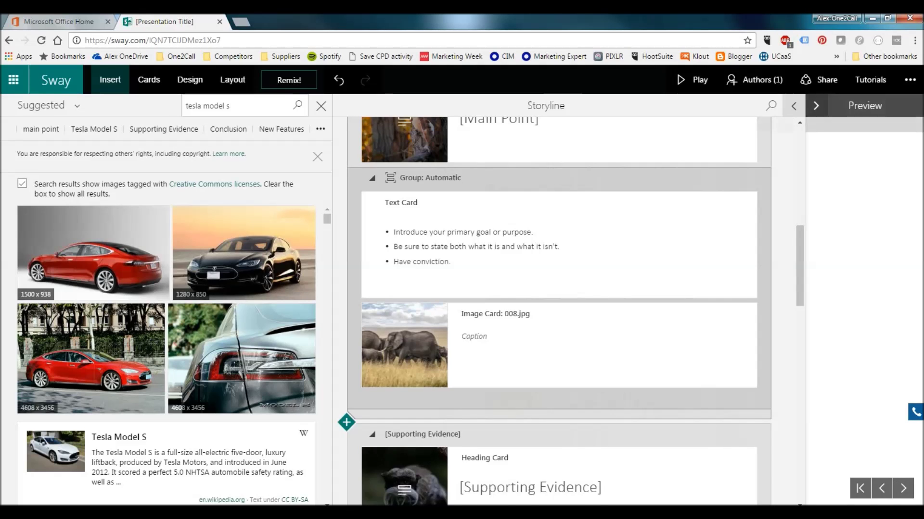
# - Add an empty image card below the New Features bullet text card, inside the same group
pyautogui.scroll(5, 559, 379)
pyautogui.scroll(-2, 559, 379)
pyautogui.scroll(2, 559, 311)
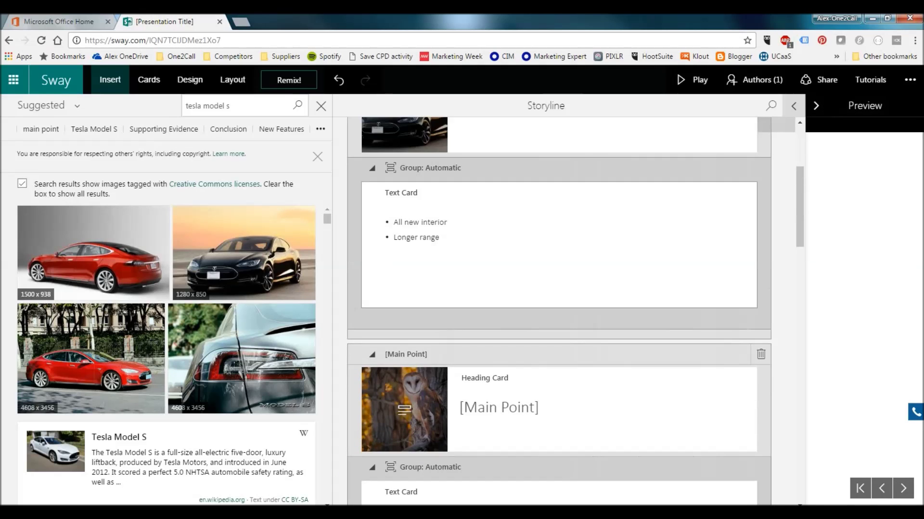
pyautogui.click(385, 263)
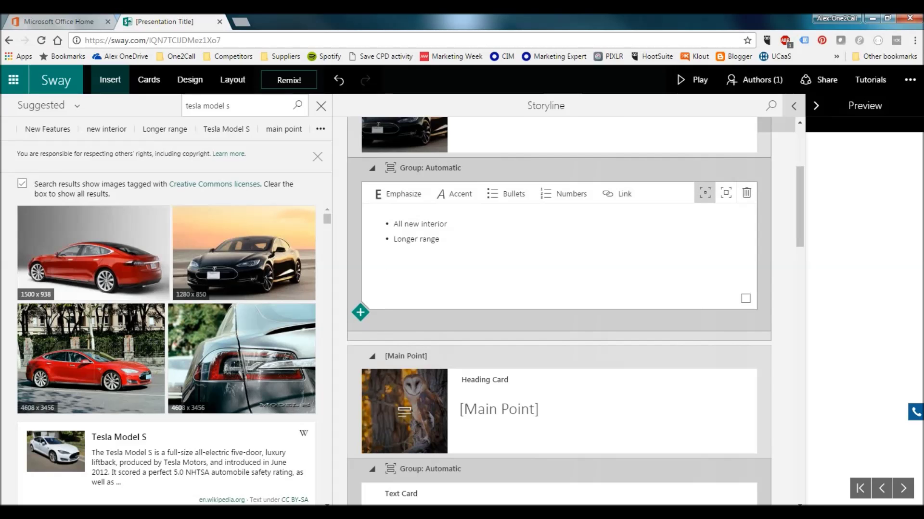
pyautogui.click(359, 312)
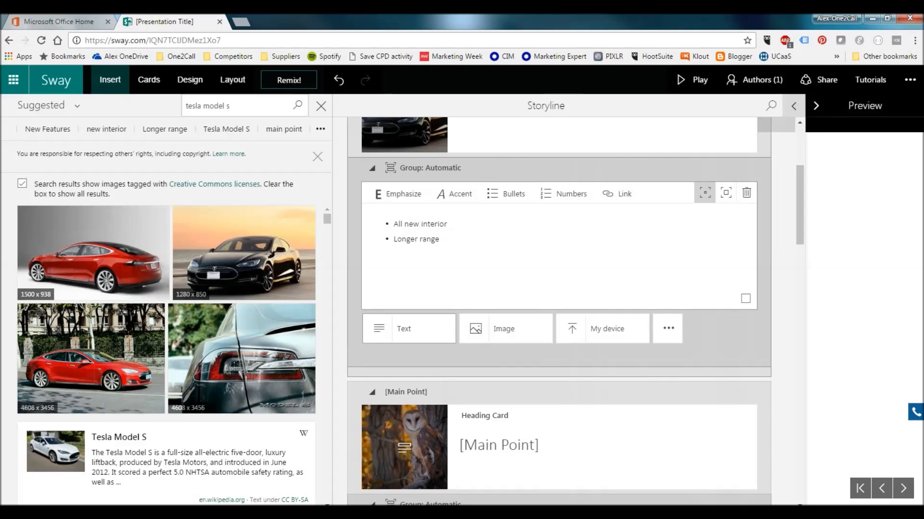
pyautogui.click(504, 329)
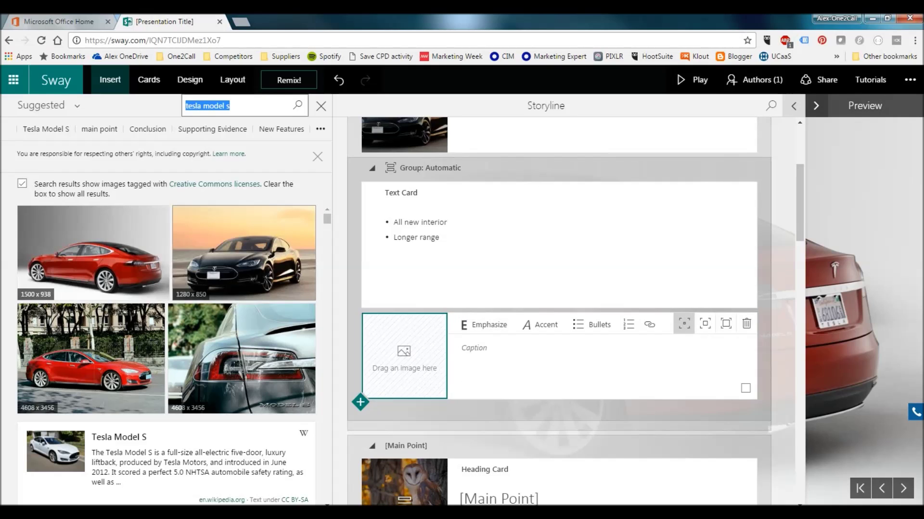
# - Search for "tesla model s interior" and place the 1024 x 683 dashboard picture in the empty image card
pyautogui.click(235, 106)
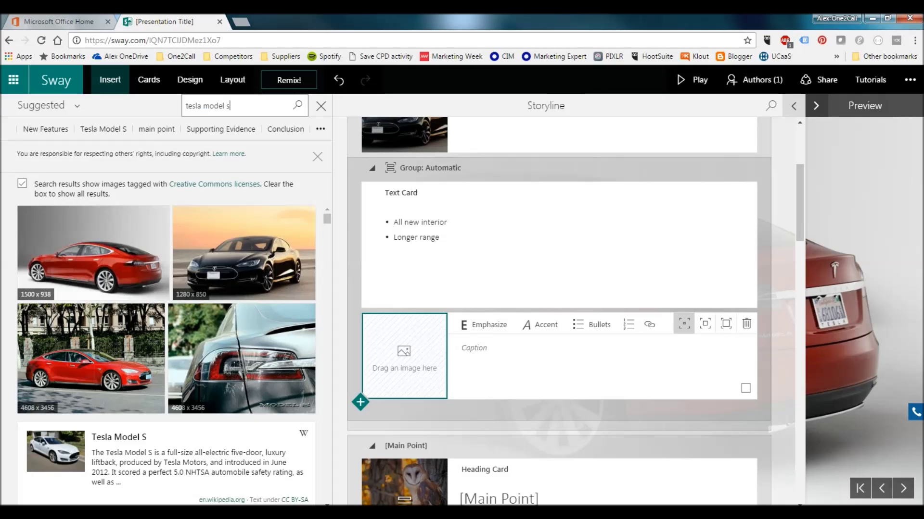
pyautogui.write('interior')
pyautogui.press('Return')
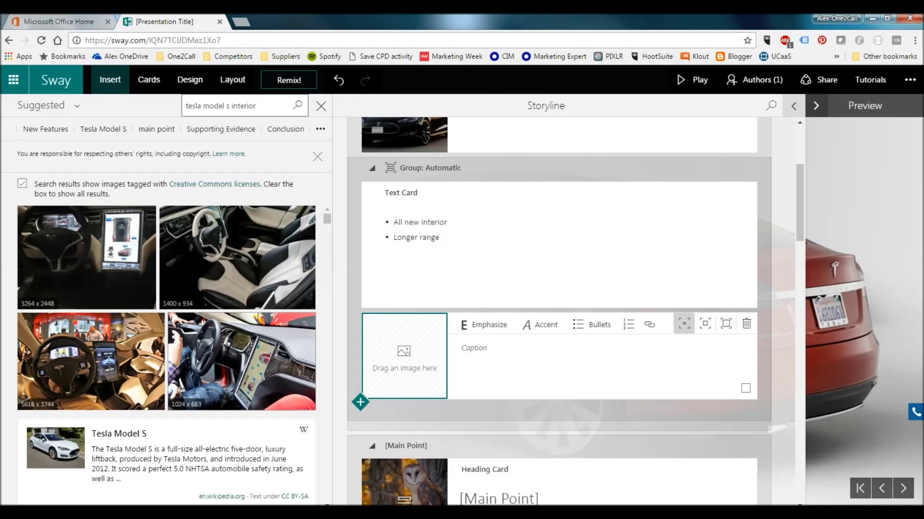
pyautogui.moveTo(241, 362); pyautogui.dragTo(404, 356)
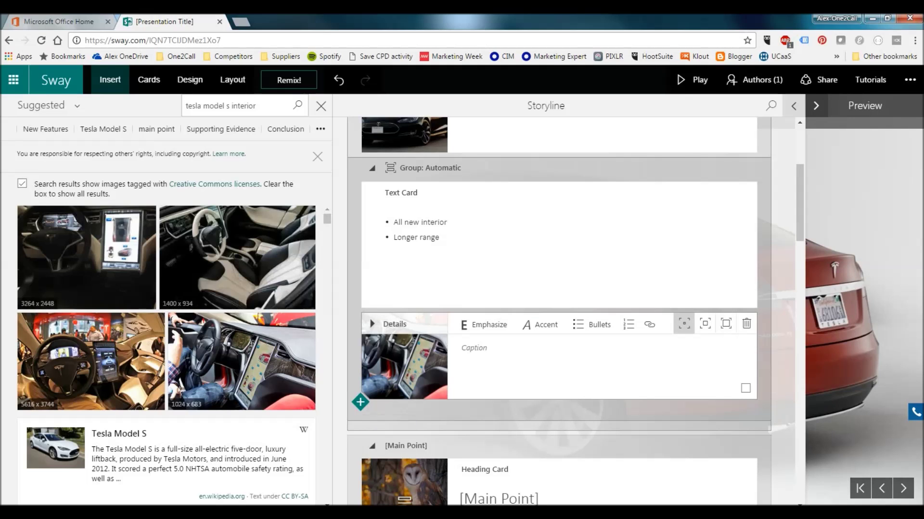
# - Add another empty image card below the interior picture and search the image sources for "tesla model s charging"
pyautogui.click(360, 402)
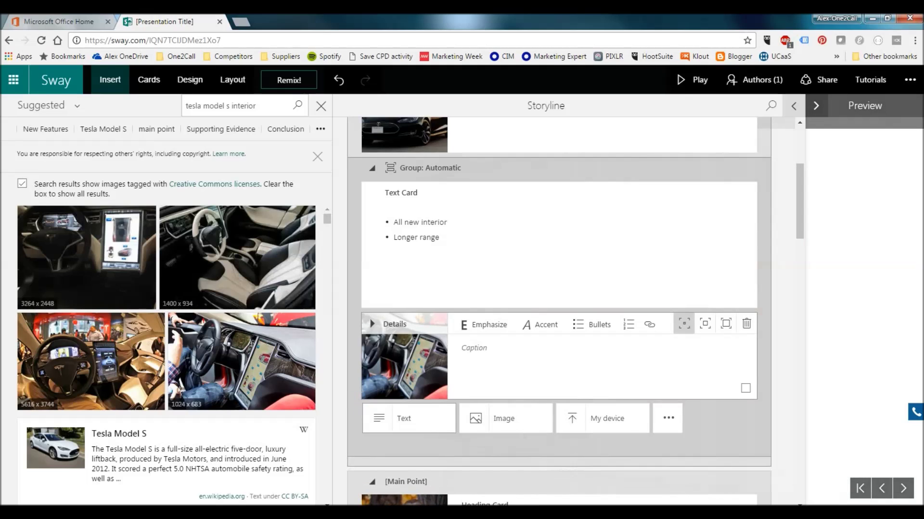
pyautogui.click(505, 419)
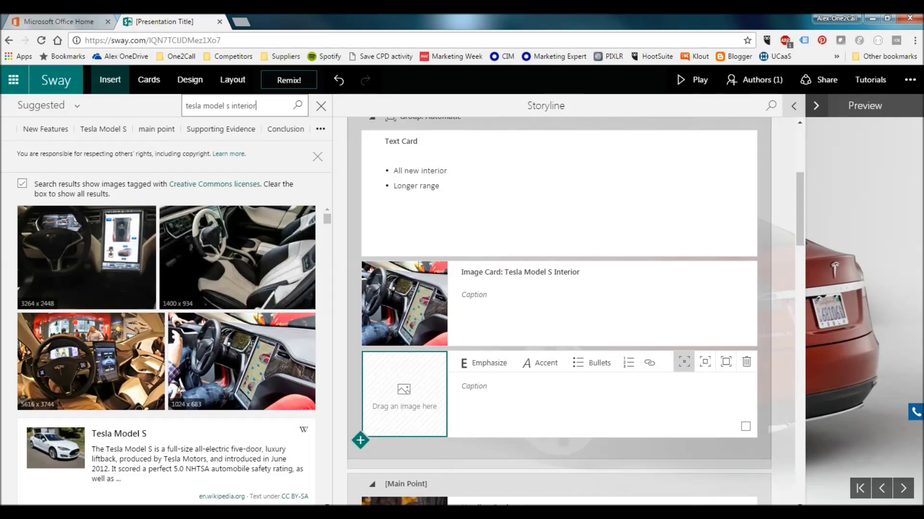
pyautogui.press('BackSpace')
pyautogui.press('BackSpace')
pyautogui.press('BackSpace')
pyautogui.press('BackSpace')
pyautogui.press('BackSpace')
pyautogui.press('BackSpace')
pyautogui.write('change')
pyautogui.press('BackSpace')
pyautogui.press('BackSpace')
pyautogui.press('BackSpace')
pyautogui.write('rging')
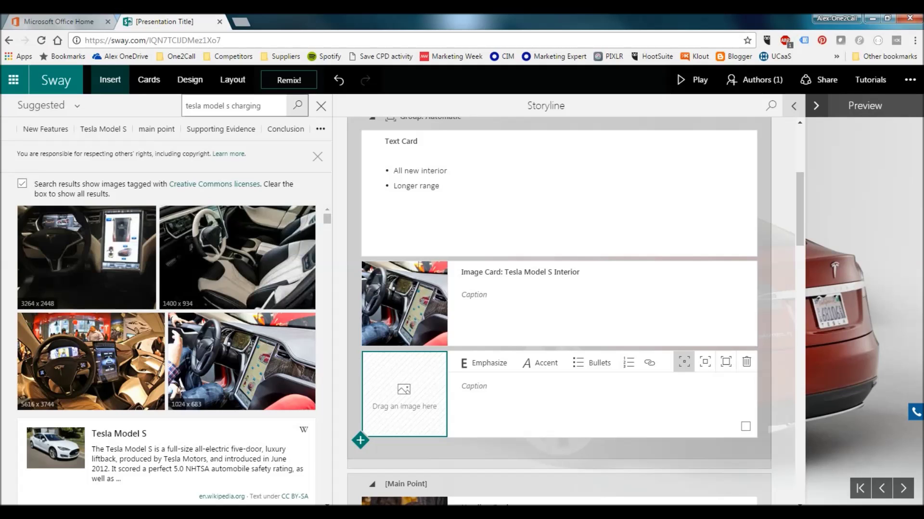
pyautogui.press('Return')
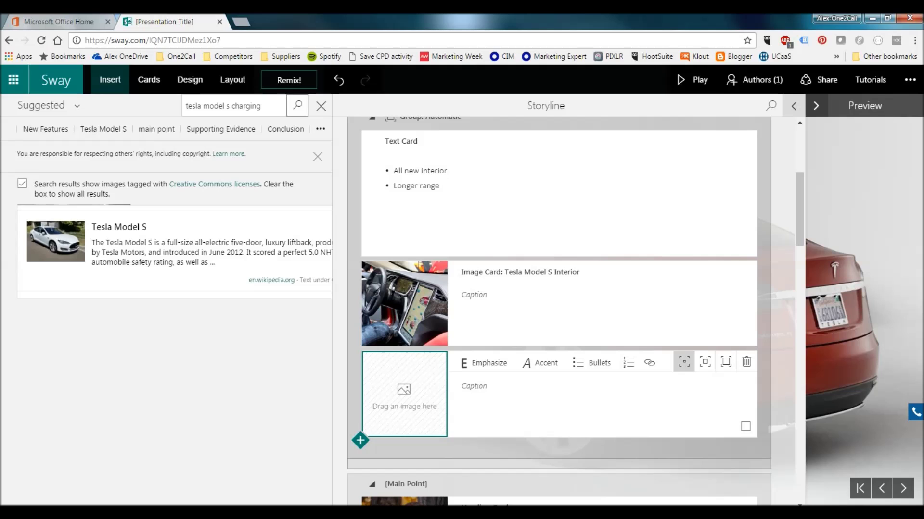
# - Place the 5184 x 3456 charging station picture in the empty image card and check the New Features section in the full preview
pyautogui.moveTo(246, 251); pyautogui.dragTo(401, 394)
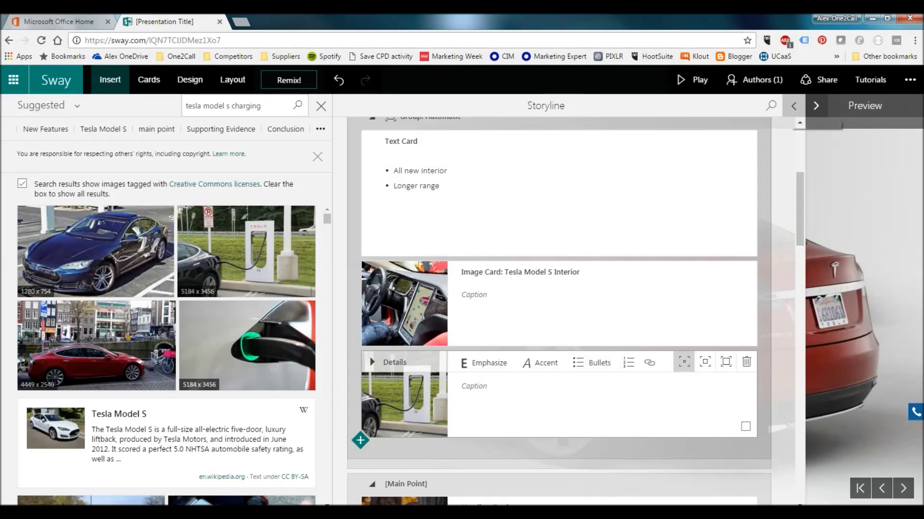
pyautogui.click(794, 106)
pyautogui.click(903, 489)
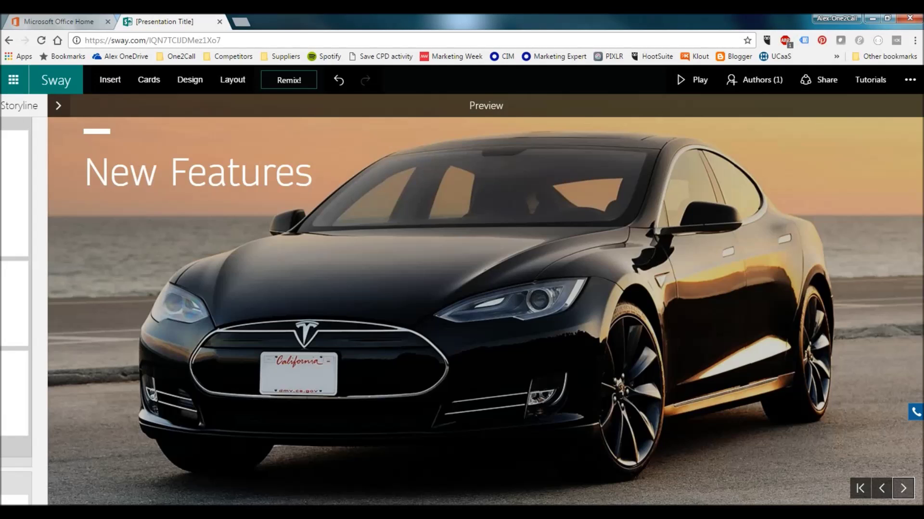
pyautogui.click(903, 488)
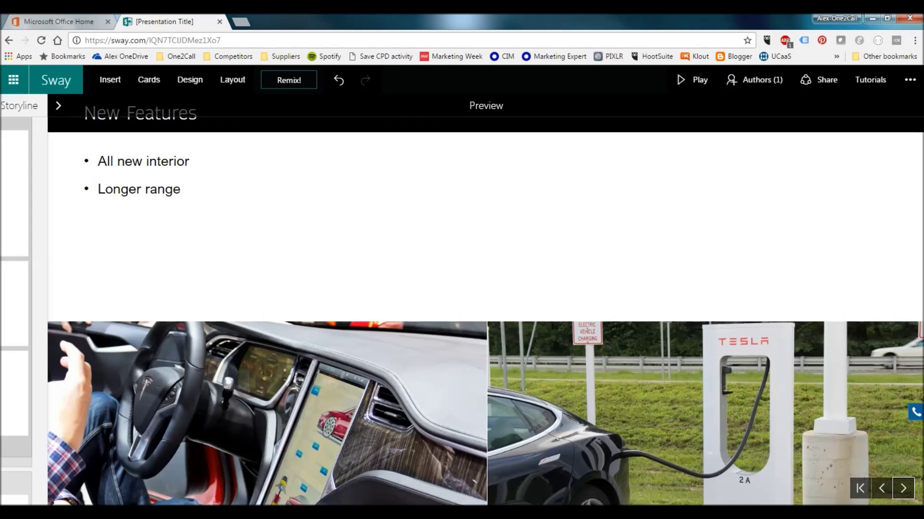
pyautogui.click(58, 106)
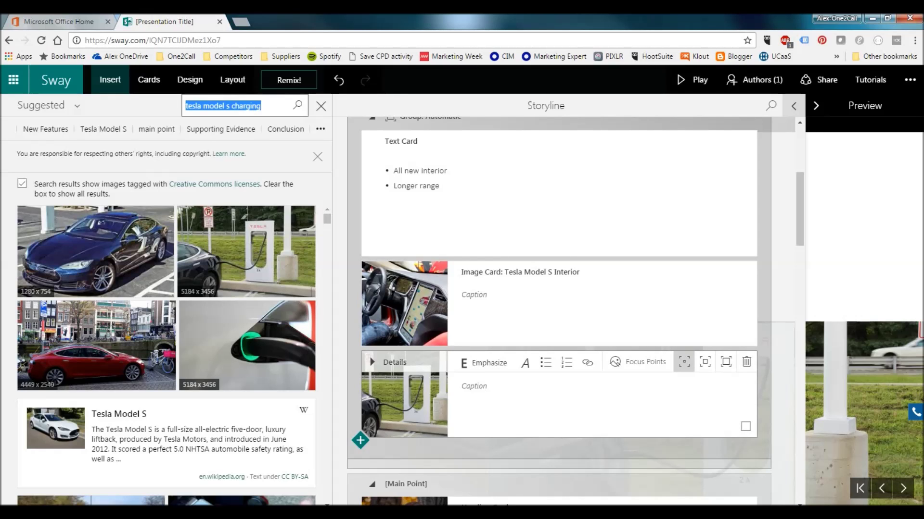
# - Set a focus point on the car's charging port in the charging station picture
pyautogui.click(638, 363)
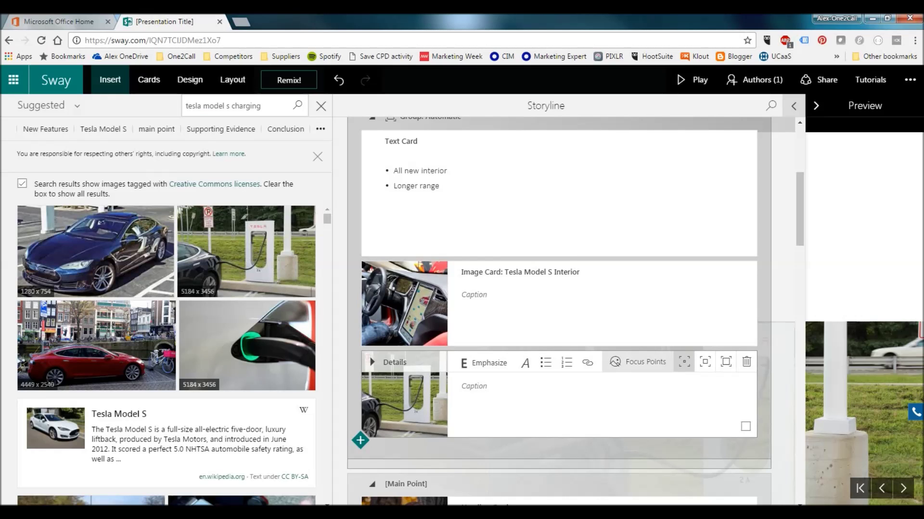
pyautogui.click(639, 362)
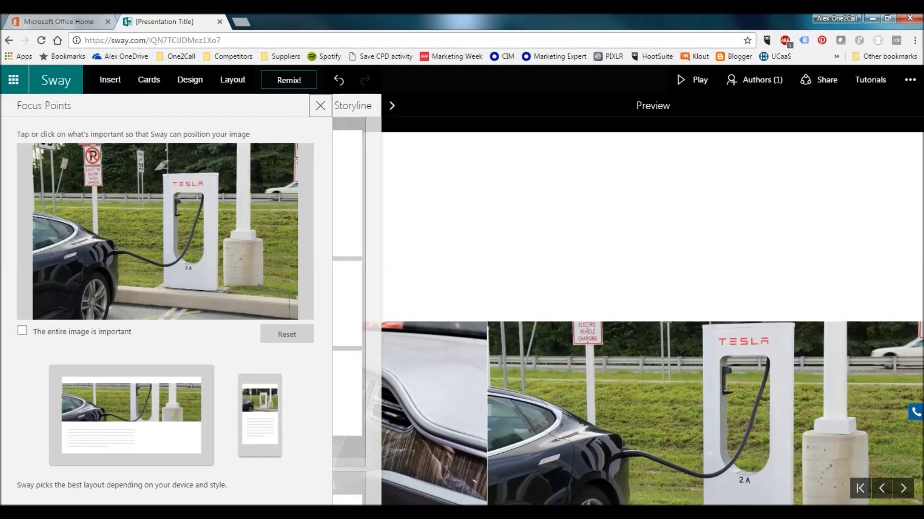
pyautogui.click(103, 251)
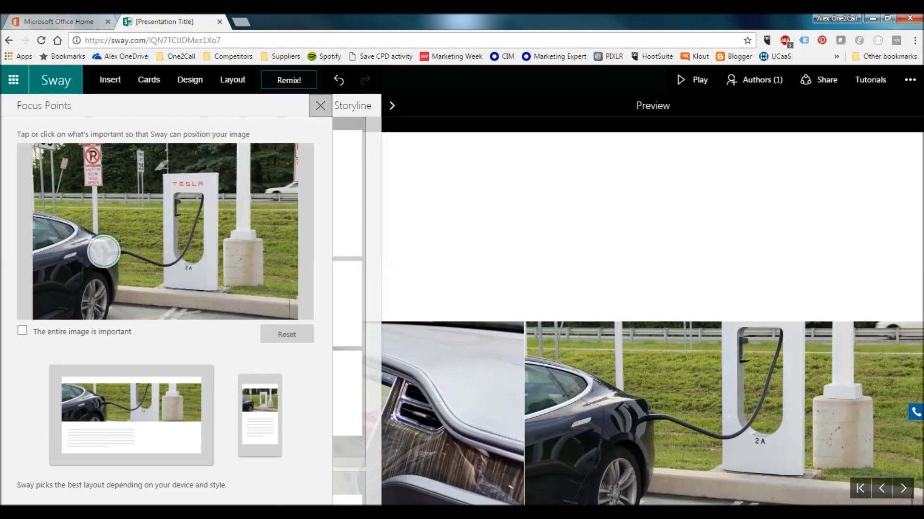
pyautogui.click(320, 105)
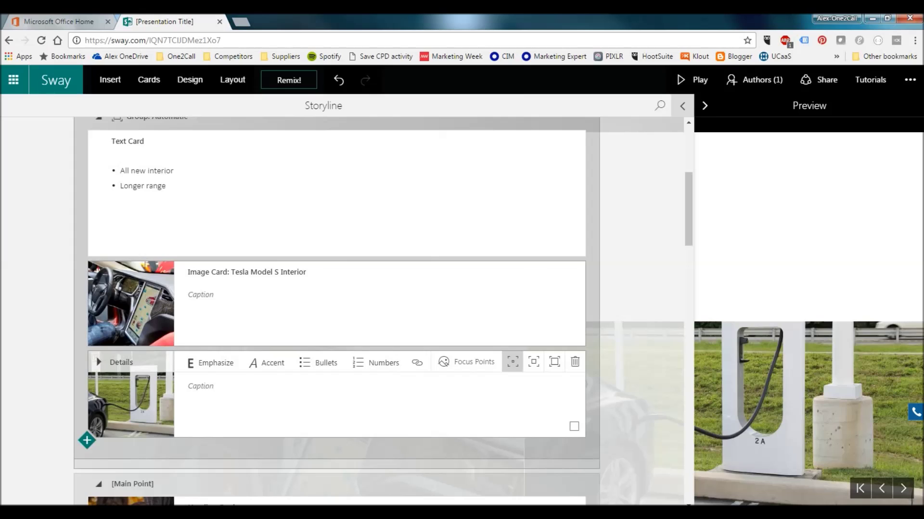
# - Set a focus point on the steering wheel in the Tesla Model S Interior picture
pyautogui.click(226, 311)
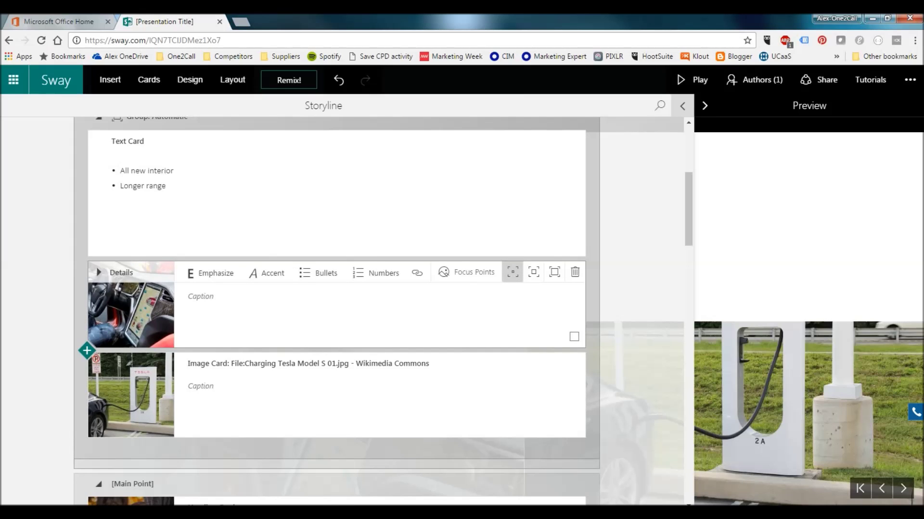
pyautogui.click(466, 272)
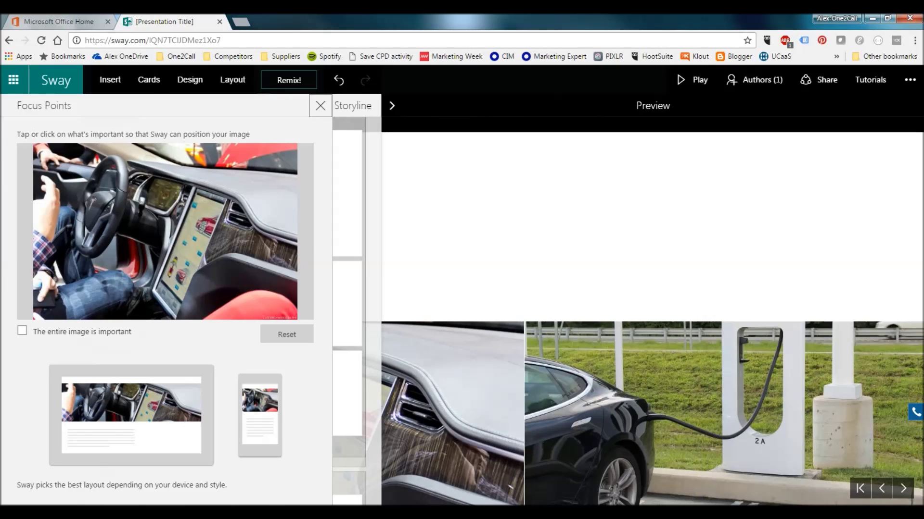
pyautogui.click(104, 211)
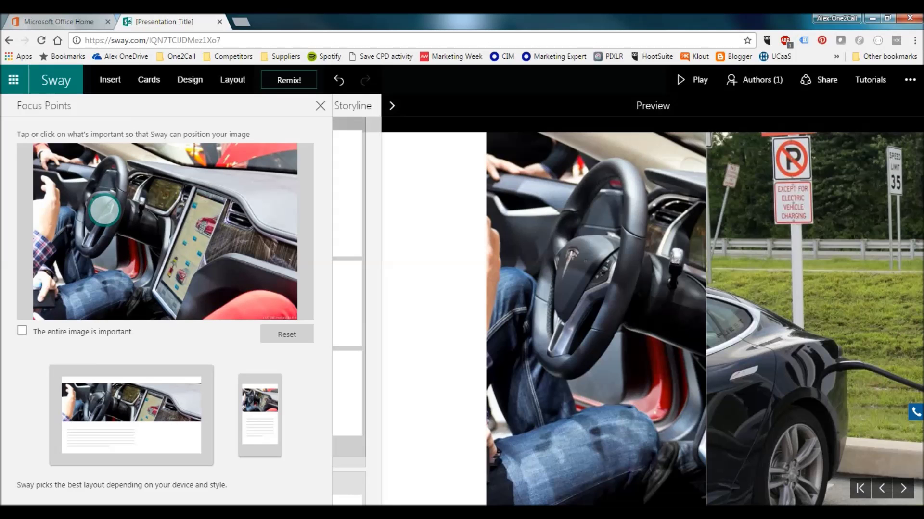
pyautogui.click(321, 105)
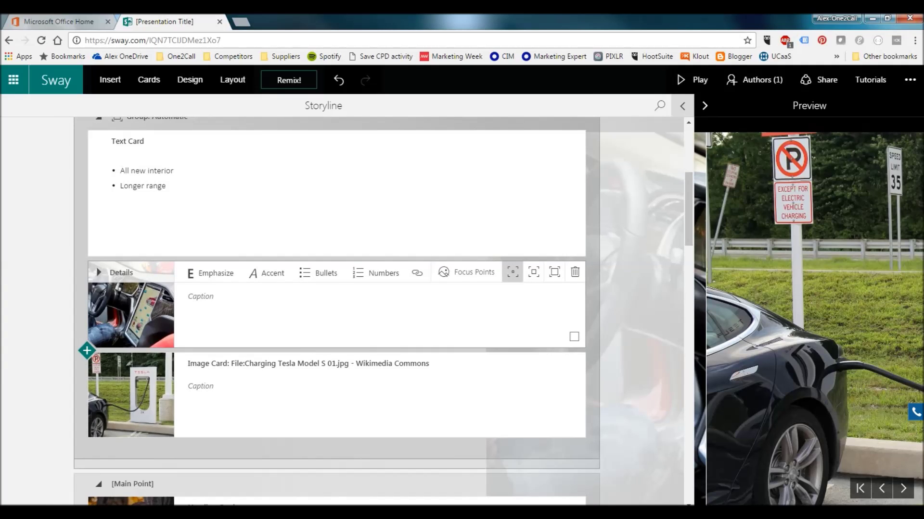
# - Expand the [Main Point] heading's details and delete its owl background image 014.jpg
pyautogui.scroll(-2, 337, 310)
pyautogui.scroll(3, 337, 310)
pyautogui.scroll(3, 337, 312)
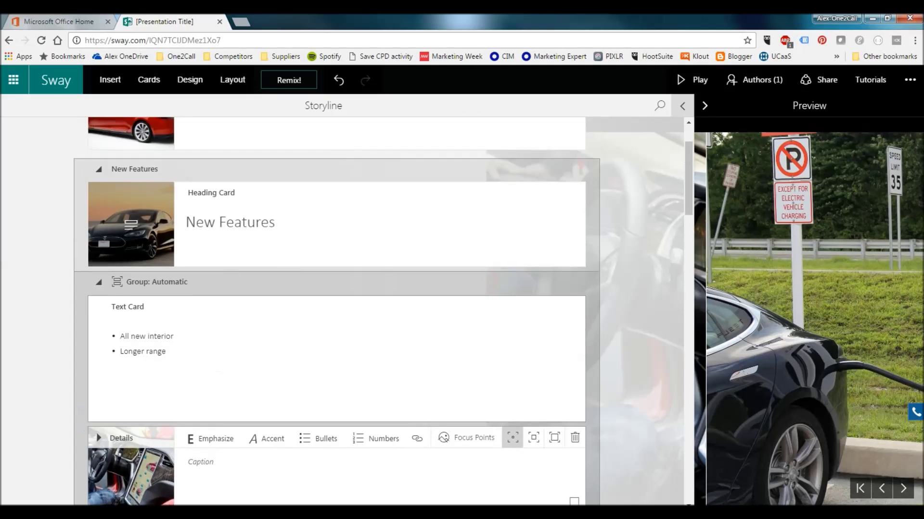
pyautogui.scroll(-5, 337, 313)
pyautogui.click(266, 248)
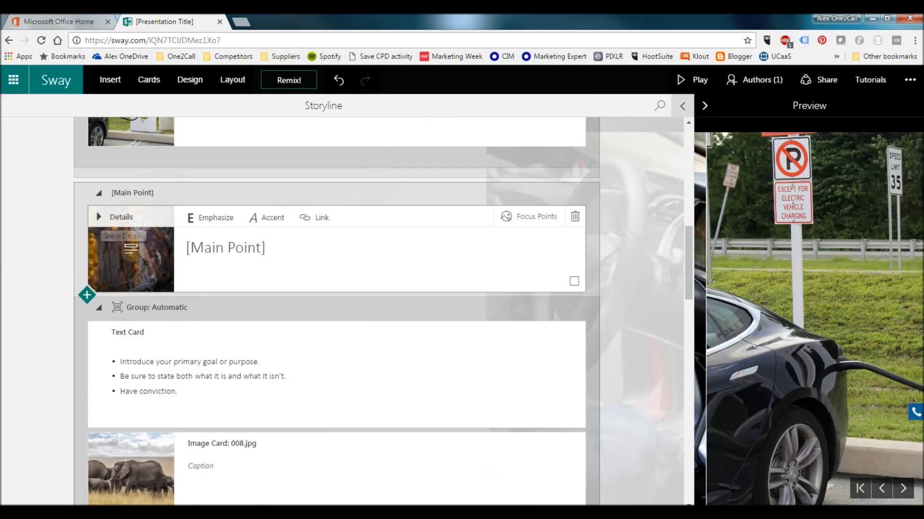
pyautogui.click(120, 217)
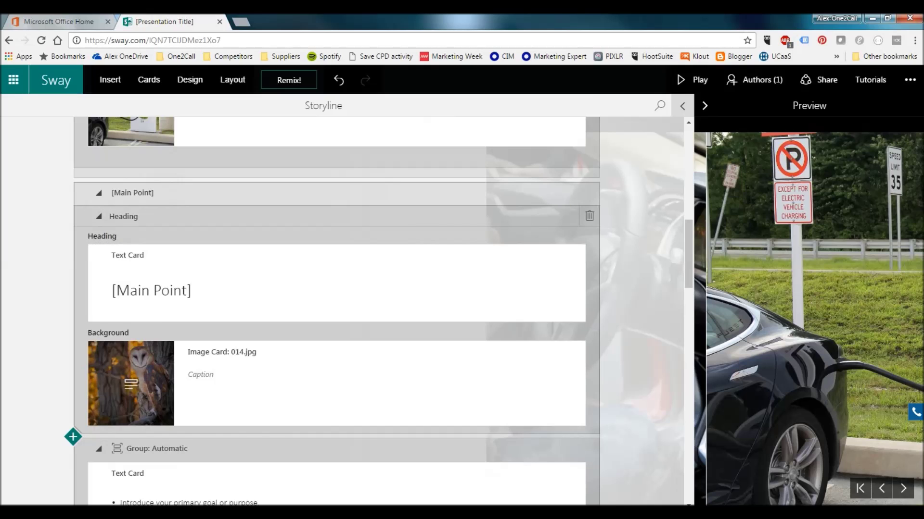
pyautogui.click(144, 385)
pyautogui.click(575, 352)
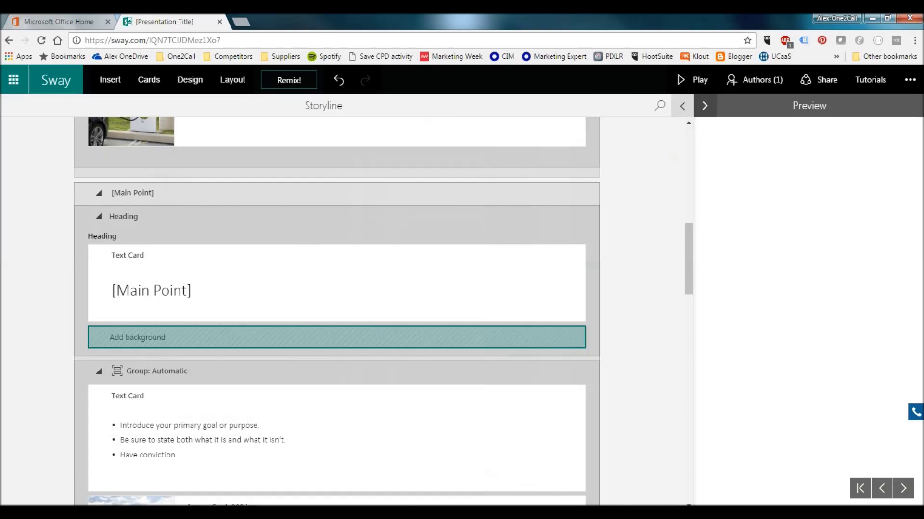
# - Add a new background to the [Main Point] heading using the red 4608 x 3456 car picture from the Tesla Model S suggestions
pyautogui.click(337, 337)
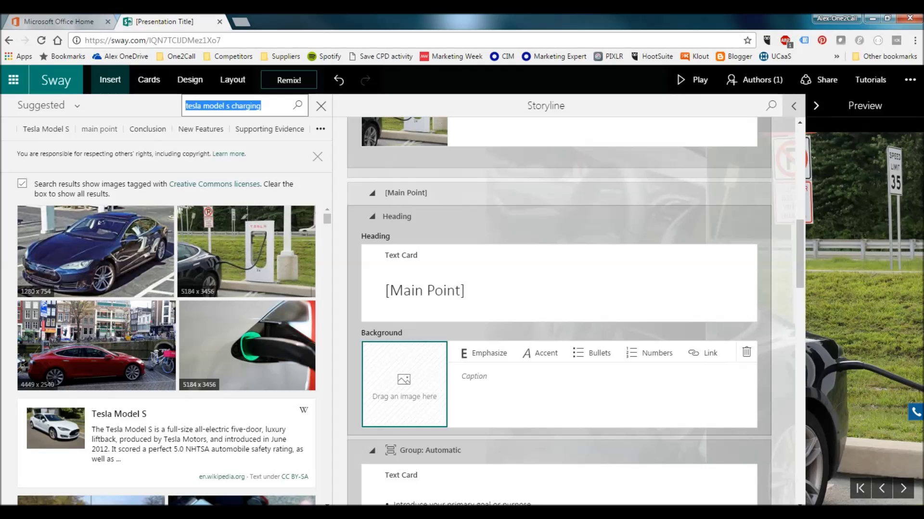
pyautogui.click(46, 129)
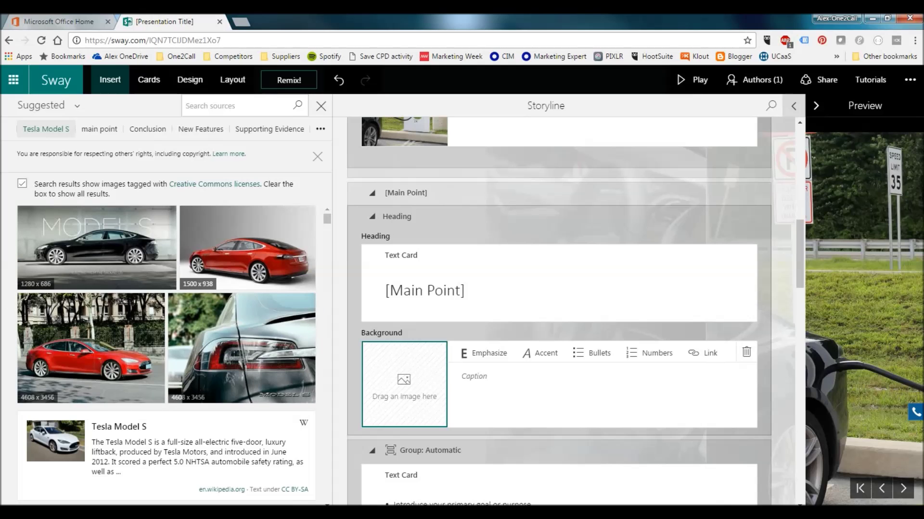
pyautogui.moveTo(91, 348); pyautogui.dragTo(396, 376)
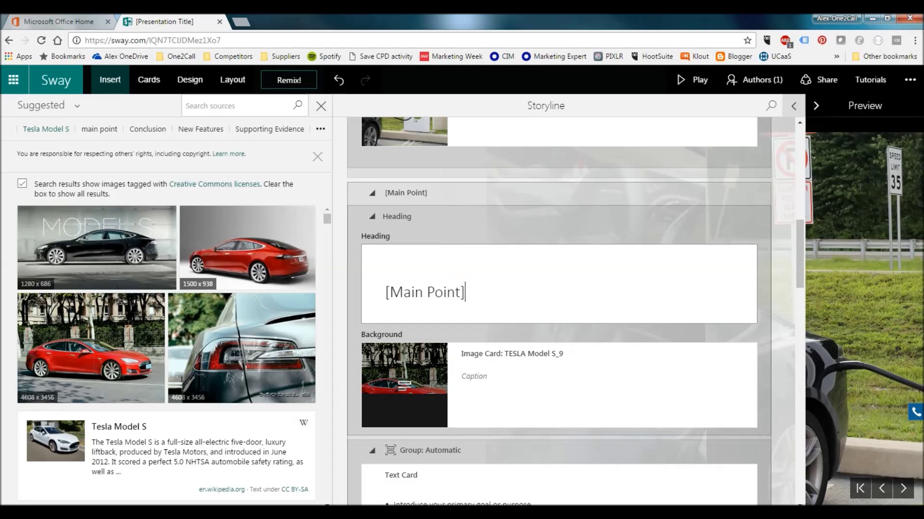
pyautogui.scroll(-8, 404, 385)
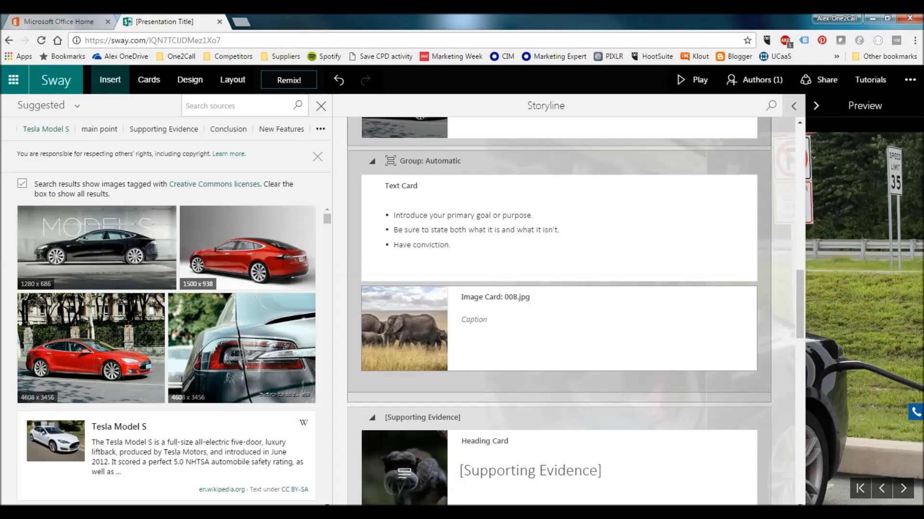
# - Collapse the [Main Point] section and delete both it and the [Supporting Evidence] section from the storyline
pyautogui.scroll(8, 558, 312)
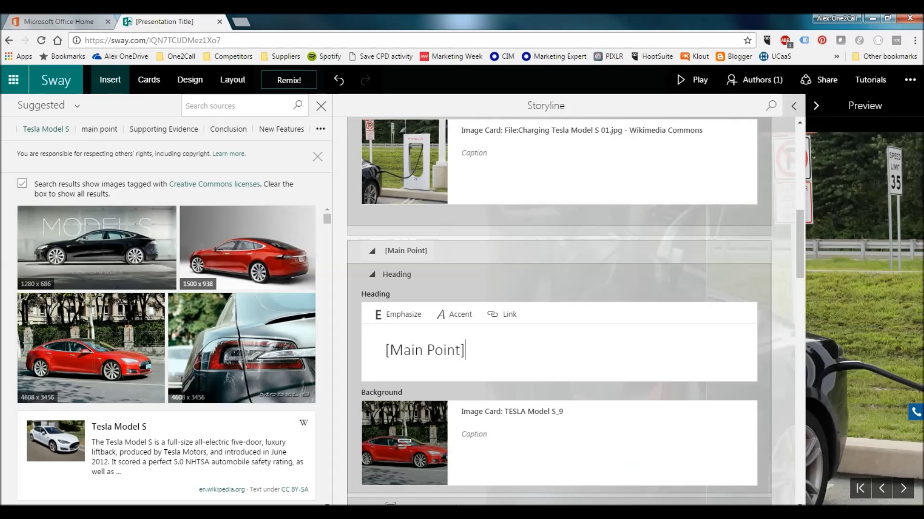
pyautogui.click(372, 251)
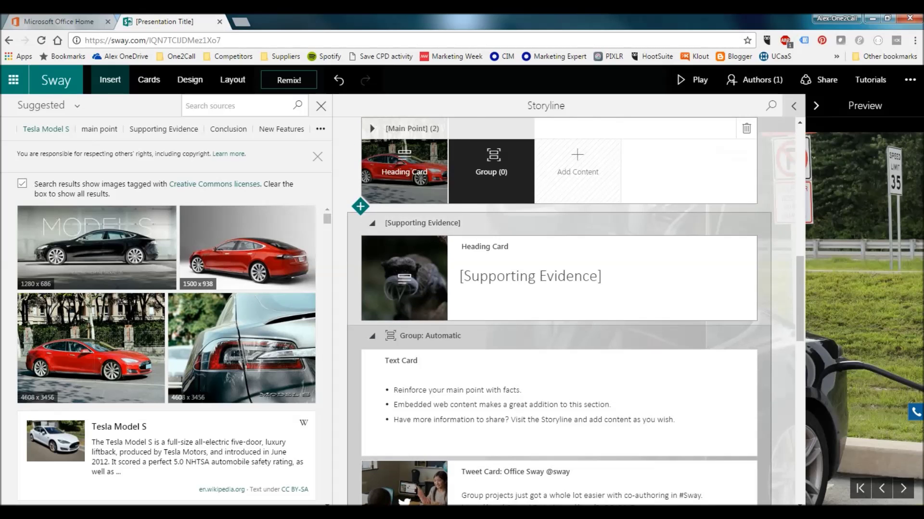
pyautogui.scroll(-2, 558, 313)
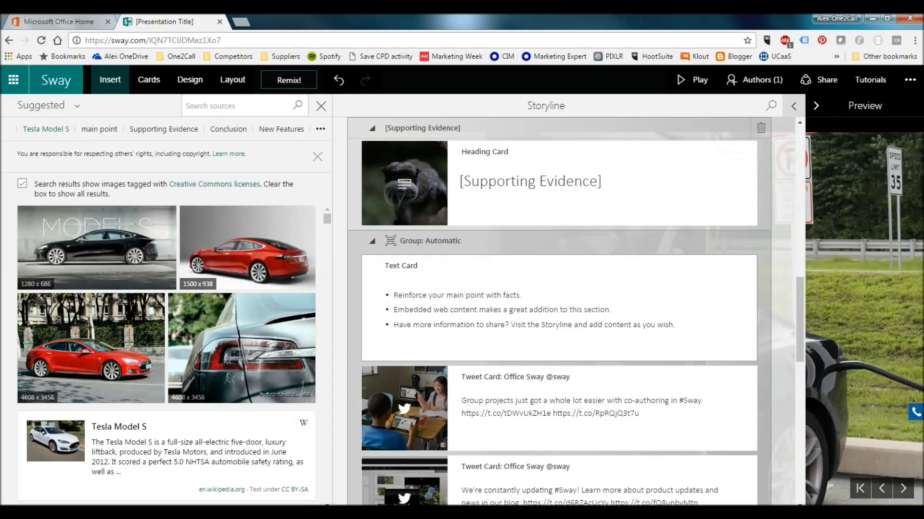
pyautogui.scroll(2, 558, 313)
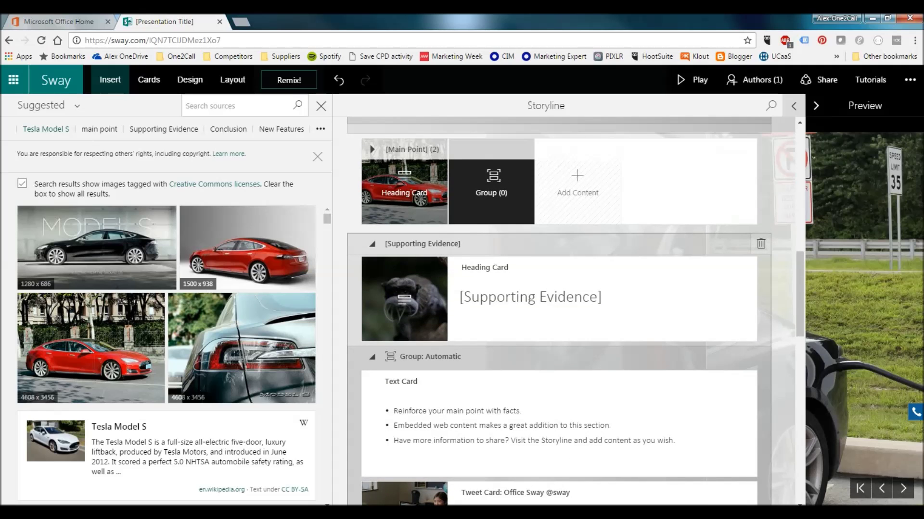
pyautogui.click(761, 244)
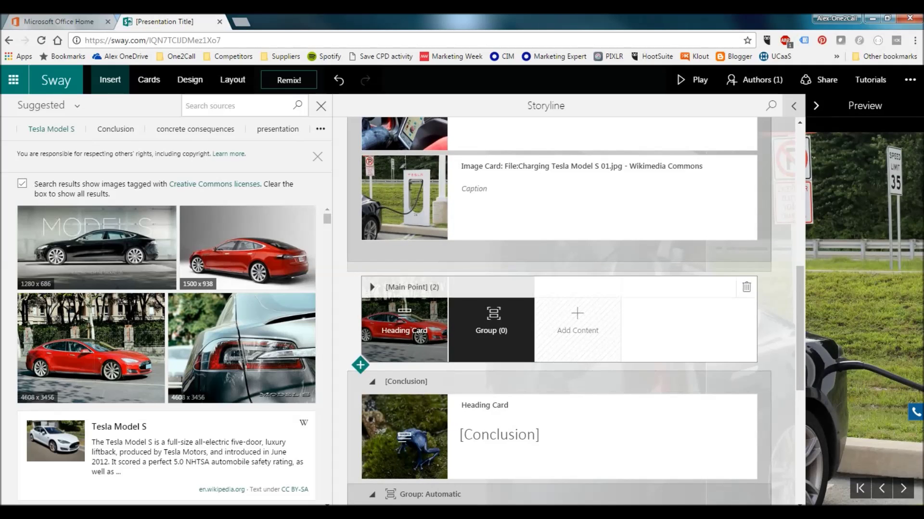
pyautogui.scroll(-6, 558, 312)
pyautogui.scroll(4, 558, 308)
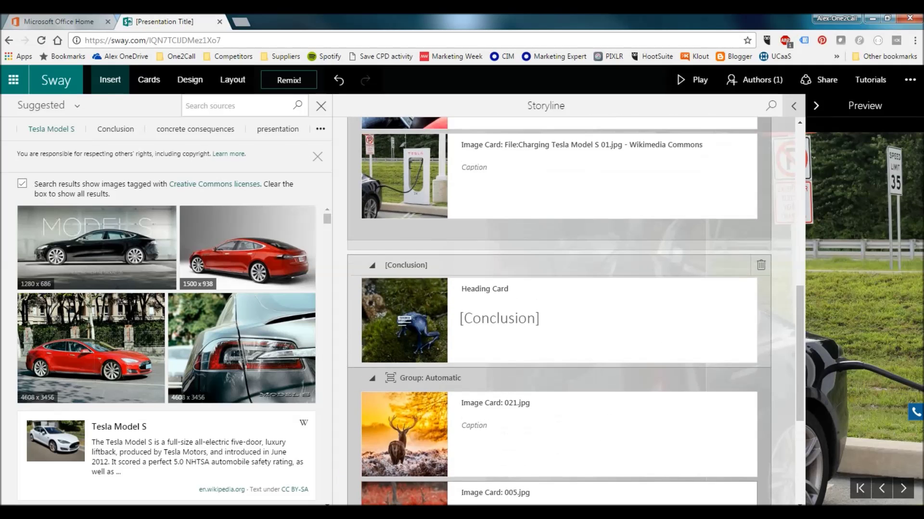
pyautogui.scroll(-3, 558, 308)
pyautogui.scroll(6, 558, 313)
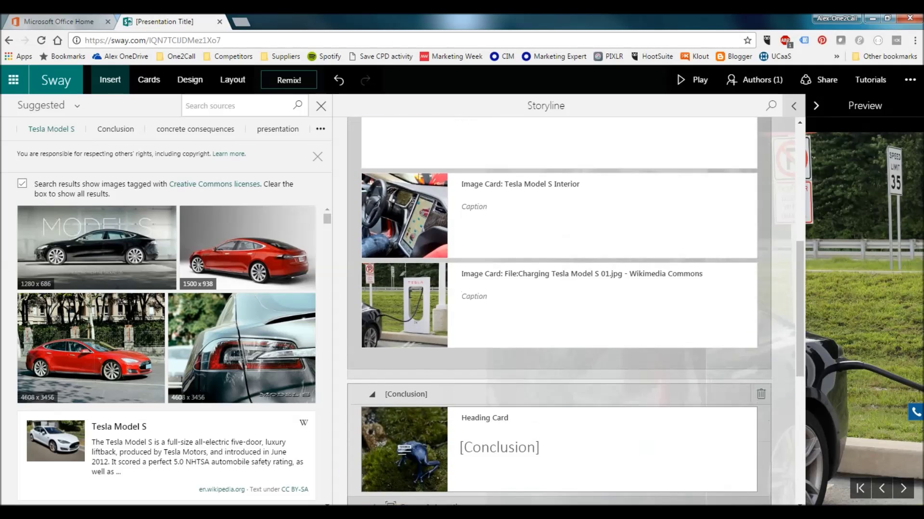
# - Replace the [Conclusion] heading text with "What are people saying?"
pyautogui.scroll(-5, 558, 313)
pyautogui.scroll(-3, 558, 312)
pyautogui.scroll(2, 558, 313)
pyautogui.click(509, 204)
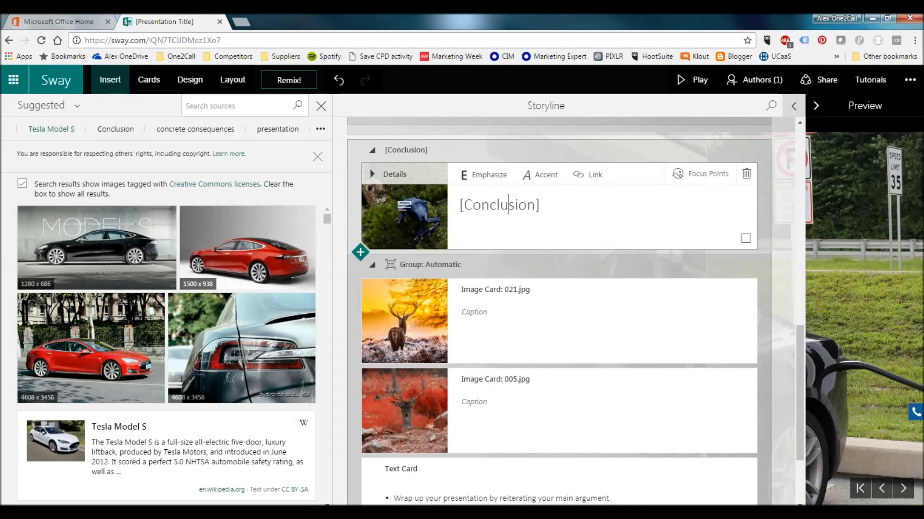
pyautogui.scroll(-3, 558, 312)
pyautogui.scroll(2, 558, 312)
pyautogui.click(541, 204)
pyautogui.moveTo(540, 203); pyautogui.dragTo(459, 203)
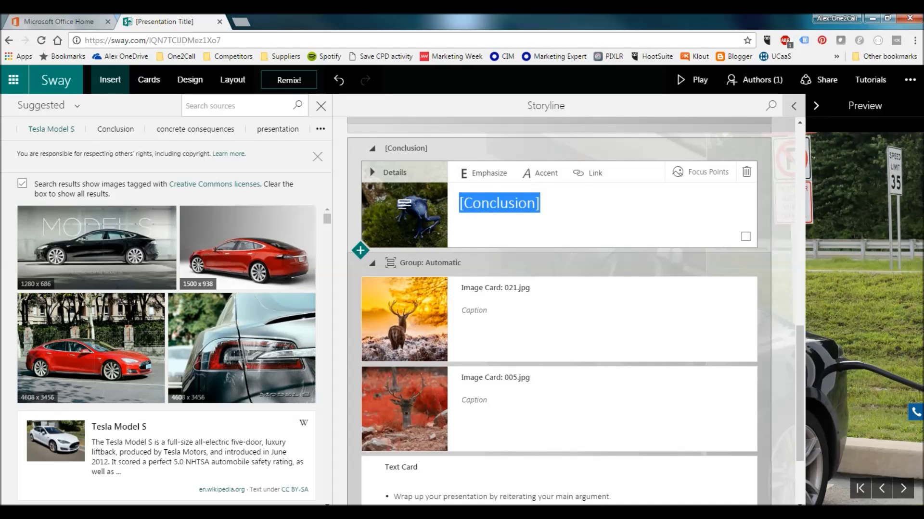
pyautogui.write('What ar')
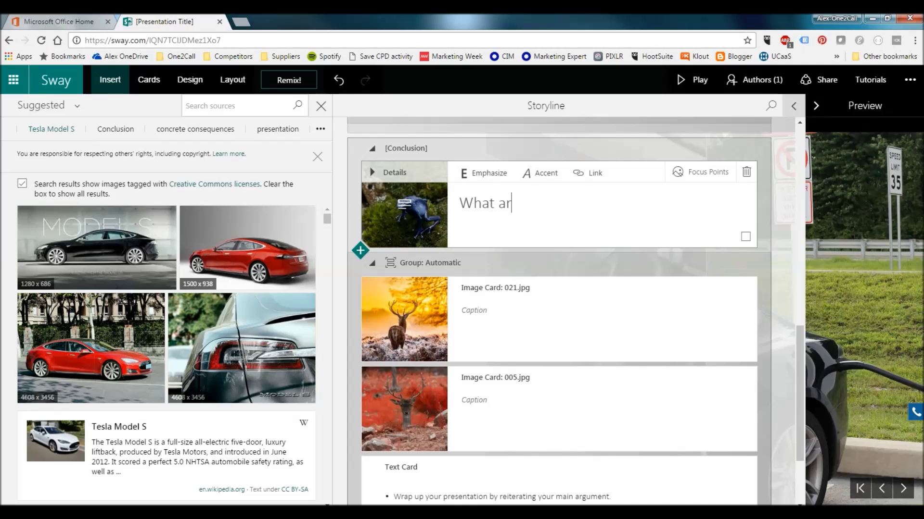
pyautogui.write('e people saying?')
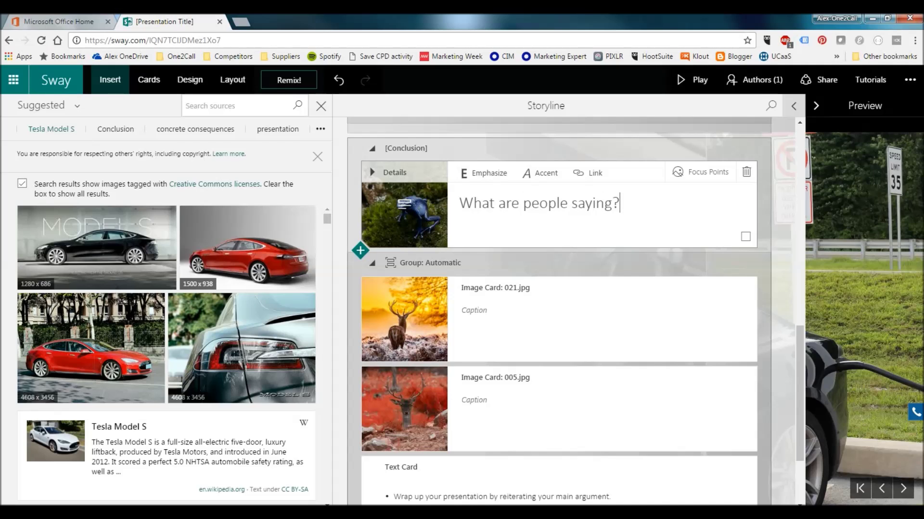
pyautogui.click(571, 203)
# - Expand the "What are people saying?" heading's details and delete its frog background image 003.jpg
pyautogui.click(373, 172)
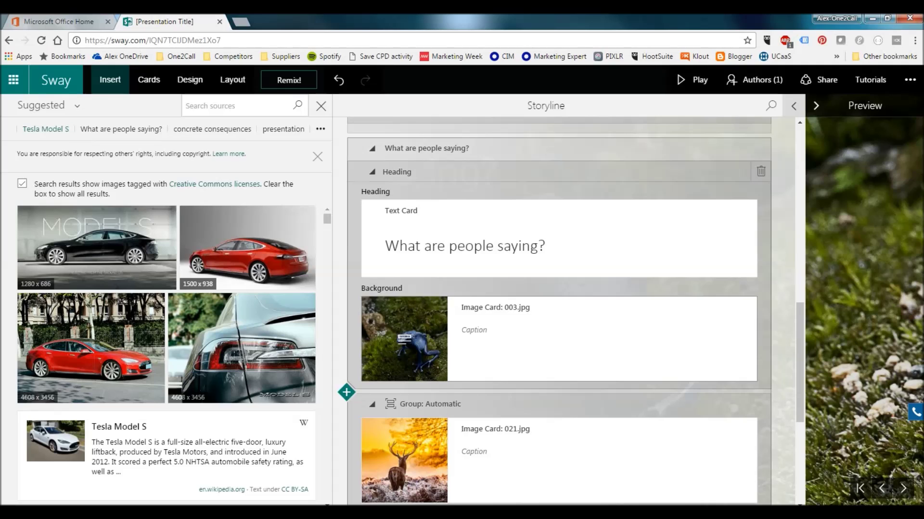
pyautogui.click(625, 335)
pyautogui.click(746, 308)
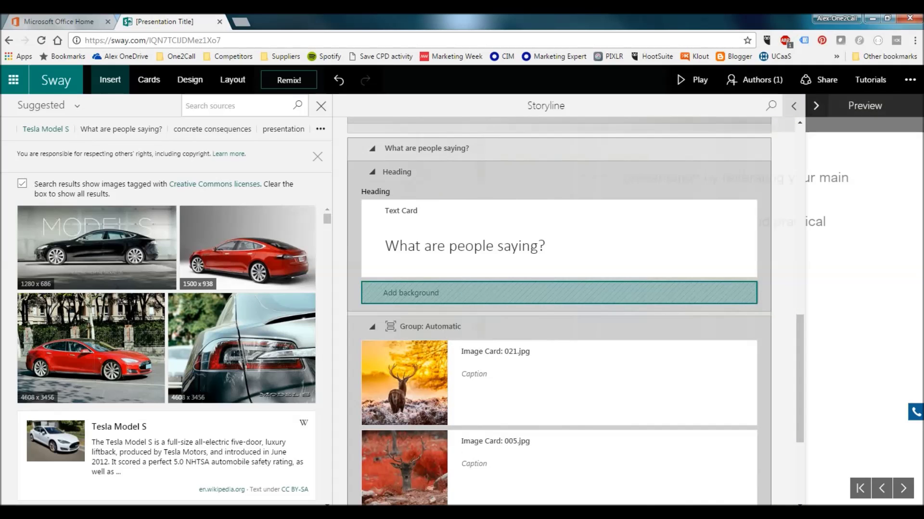
# - Browse the "What are people saying?" suggestions and search the sources for "group of people"
pyautogui.click(221, 106)
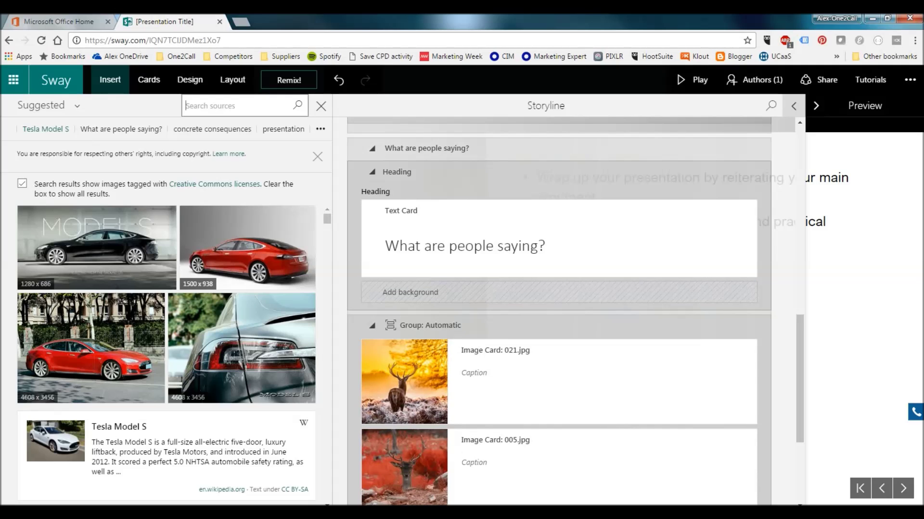
pyautogui.click(121, 129)
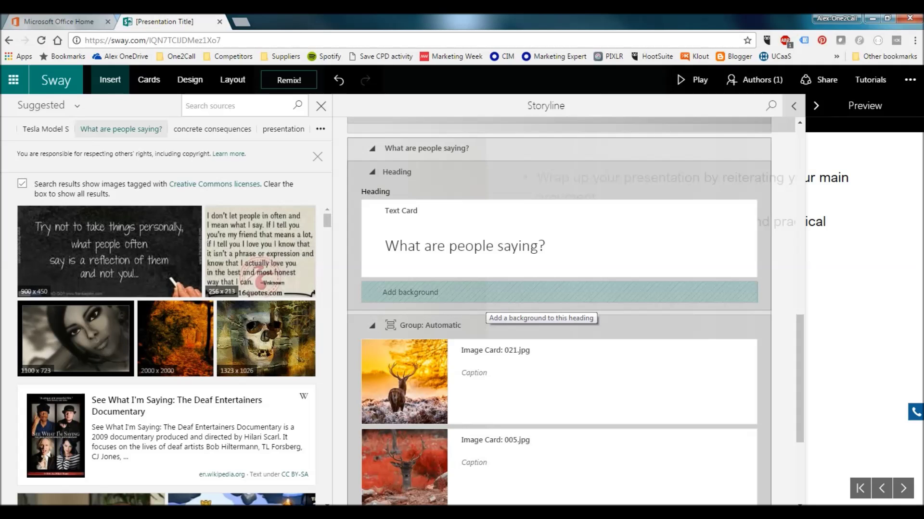
pyautogui.scroll(-12, 166, 355)
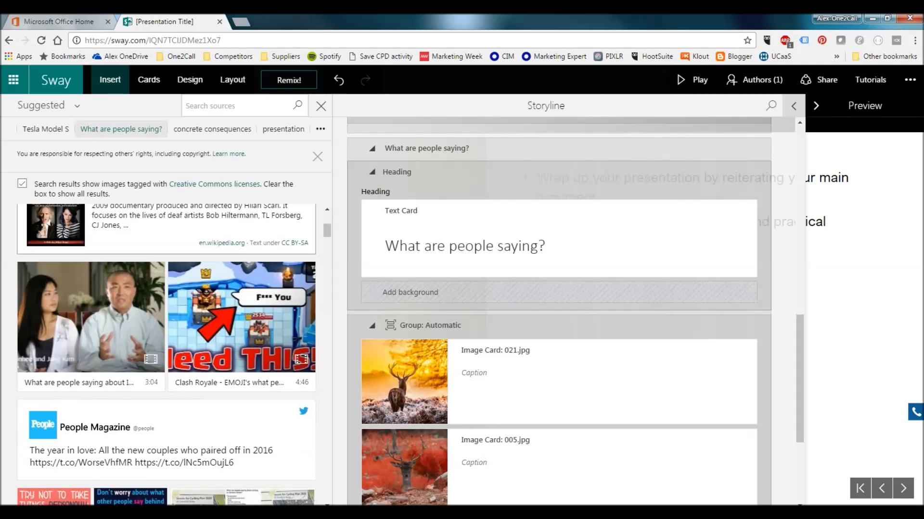
pyautogui.scroll(-1, 166, 355)
pyautogui.scroll(7, 166, 355)
pyautogui.click(229, 106)
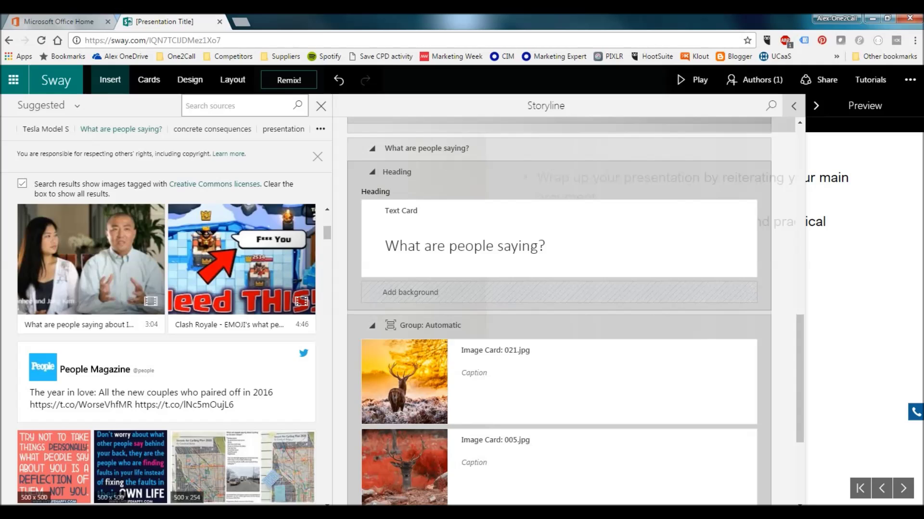
pyautogui.write('group of people')
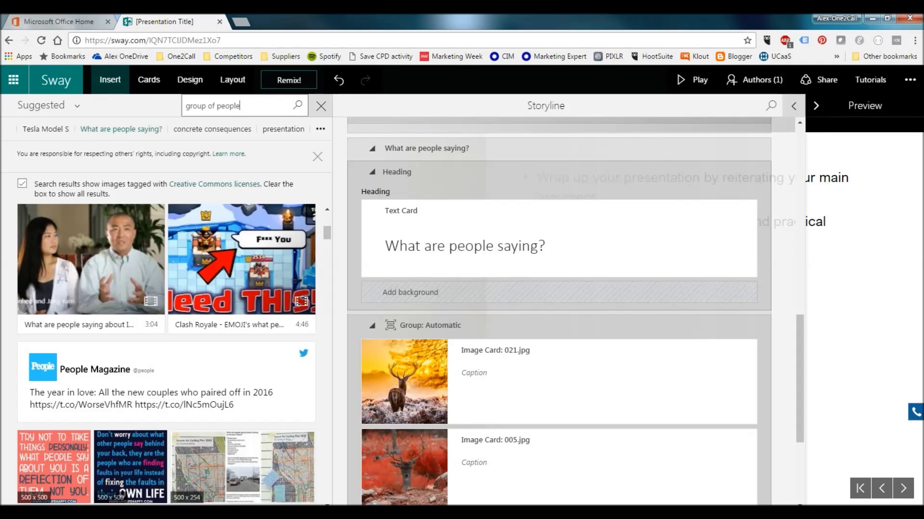
pyautogui.press('Return')
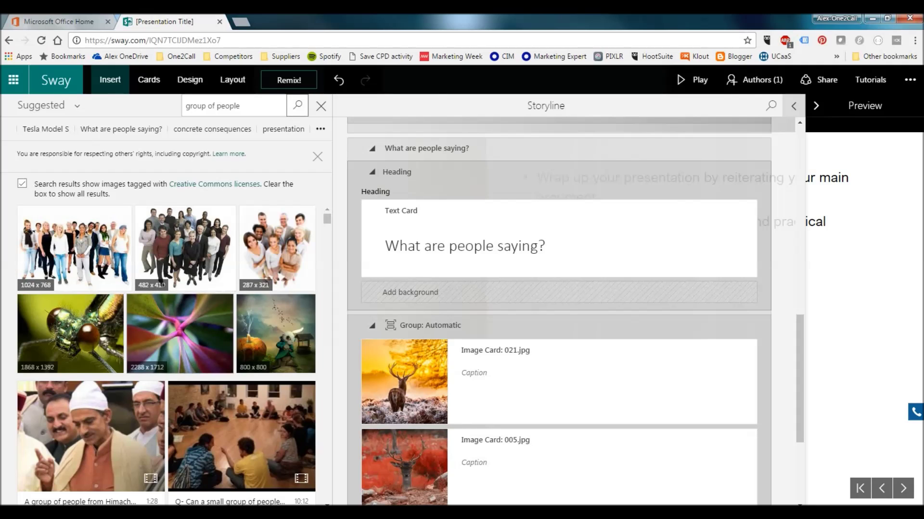
# - Add a background to the "What are people saying?" heading using the second group photo from the search results
pyautogui.moveTo(185, 248); pyautogui.dragTo(206, 265)
pyautogui.click(419, 292)
pyautogui.moveTo(186, 248); pyautogui.dragTo(404, 340)
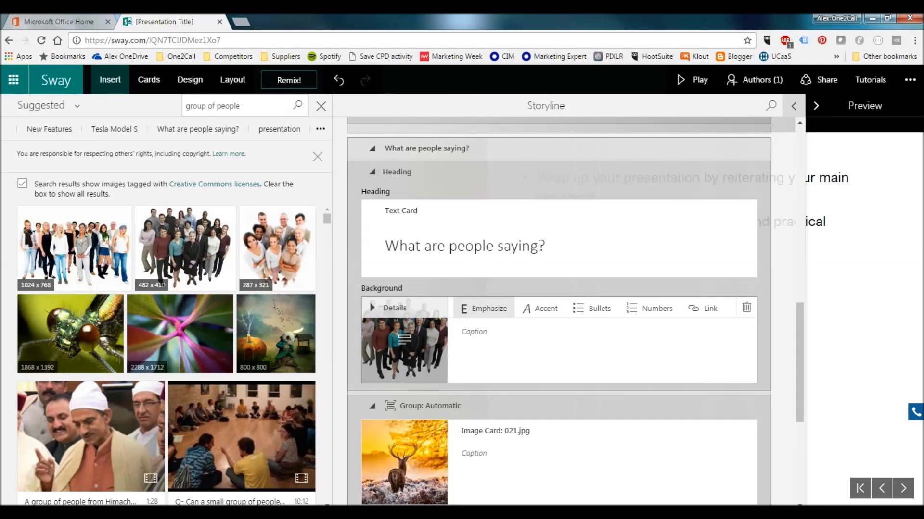
# - Delete the deer image cards 021.jpg and 005.jpg and the bulleted text card from the group under "What are people saying?"
pyautogui.scroll(-5, 649, 310)
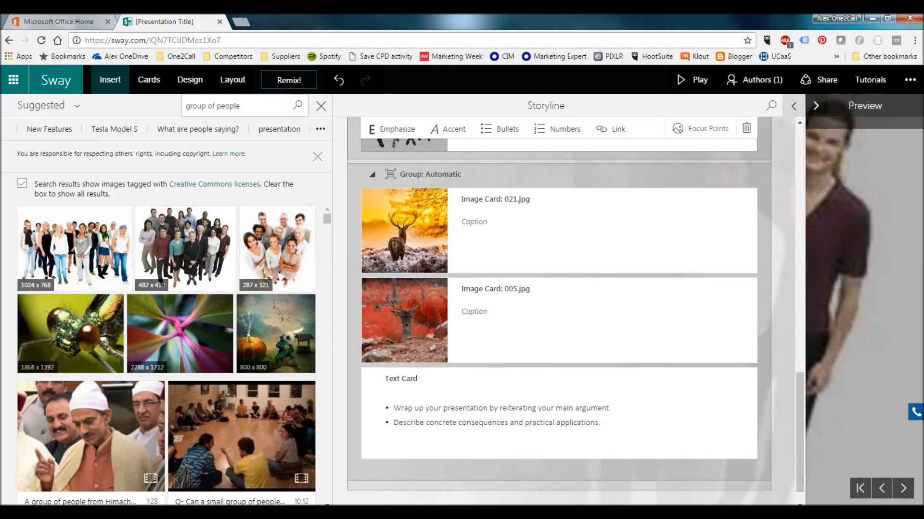
pyautogui.scroll(1, 404, 289)
pyautogui.scroll(-1, 558, 289)
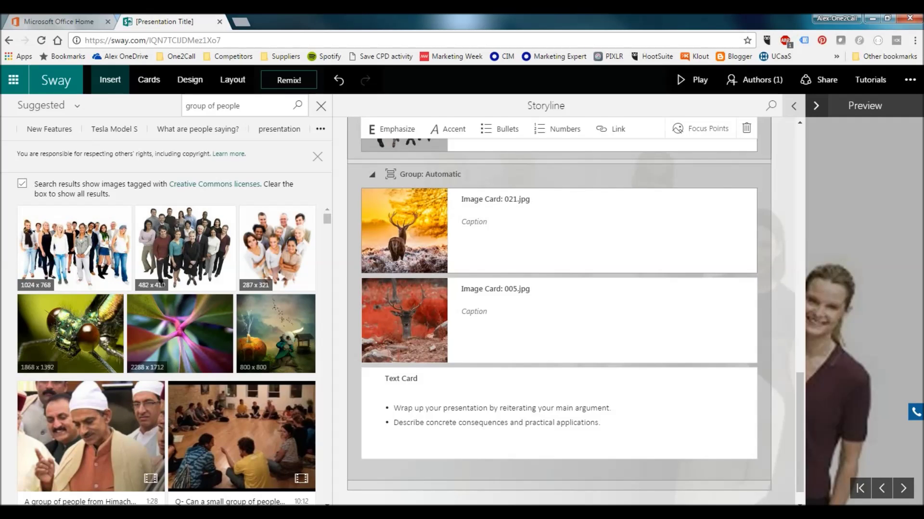
pyautogui.click(474, 223)
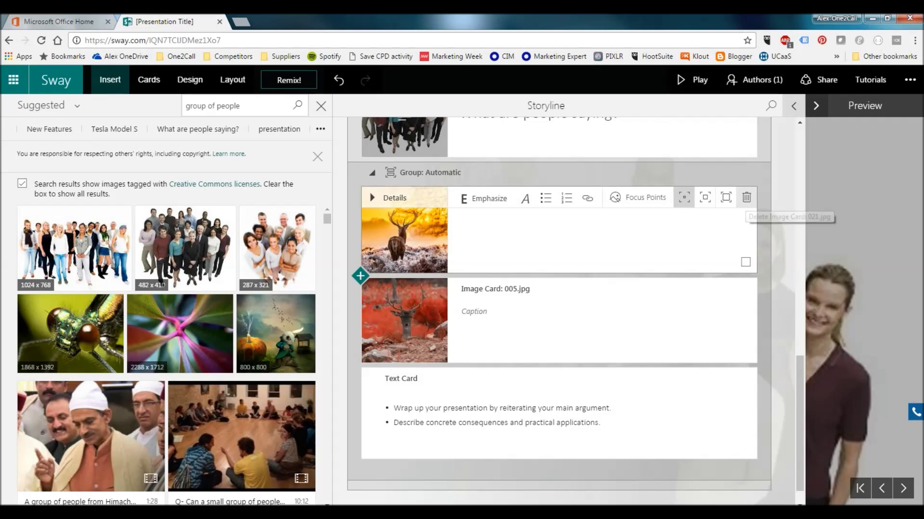
pyautogui.click(746, 198)
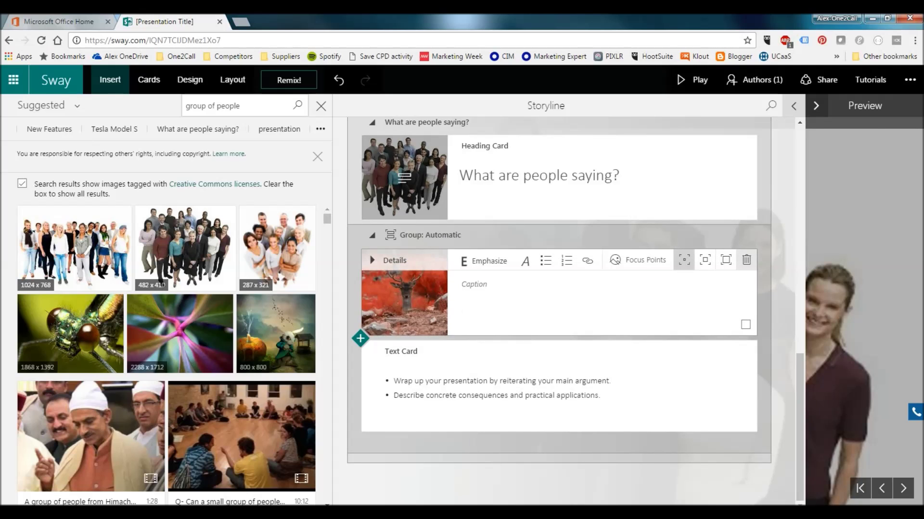
pyautogui.click(746, 259)
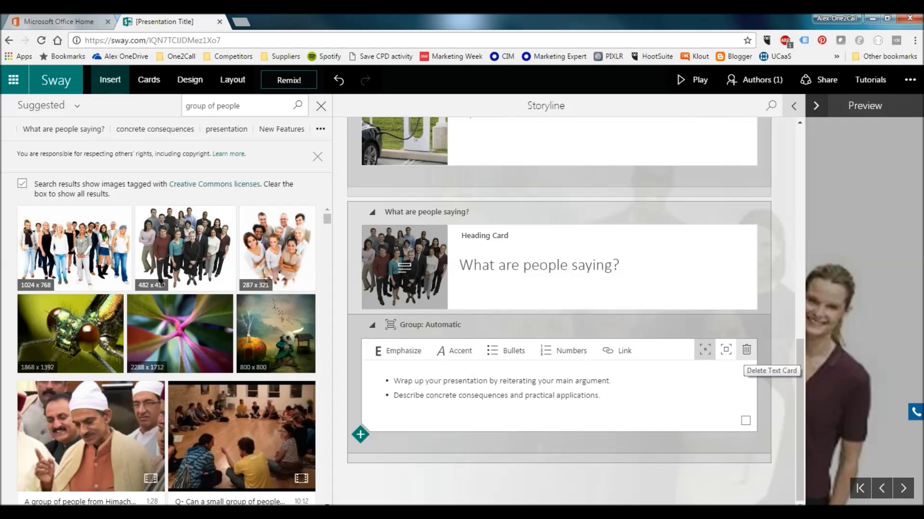
pyautogui.click(747, 350)
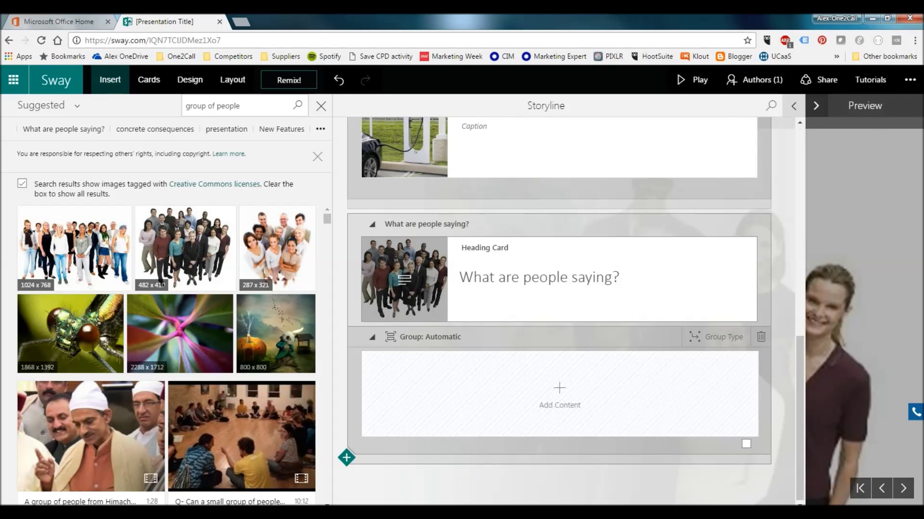
# - Collapse the "What are people saying?" section and add an empty Video card to it
pyautogui.click(372, 225)
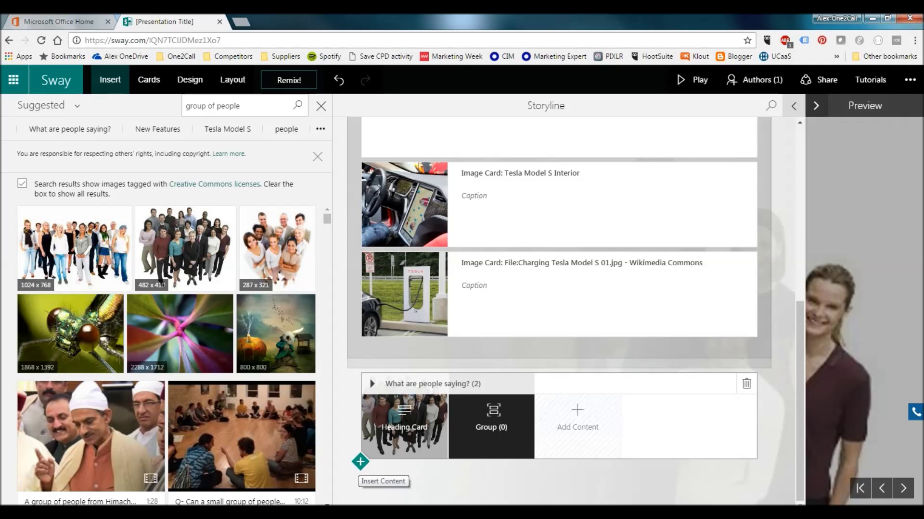
pyautogui.click(360, 462)
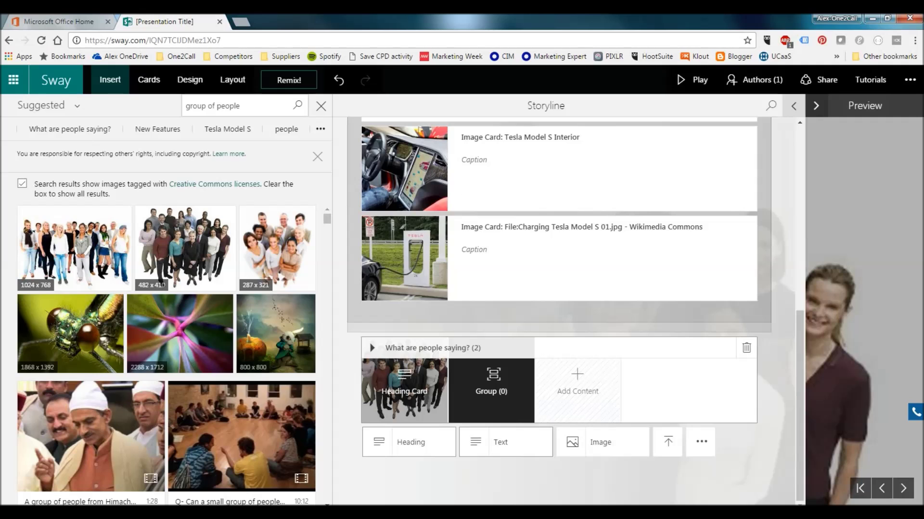
pyautogui.click(688, 400)
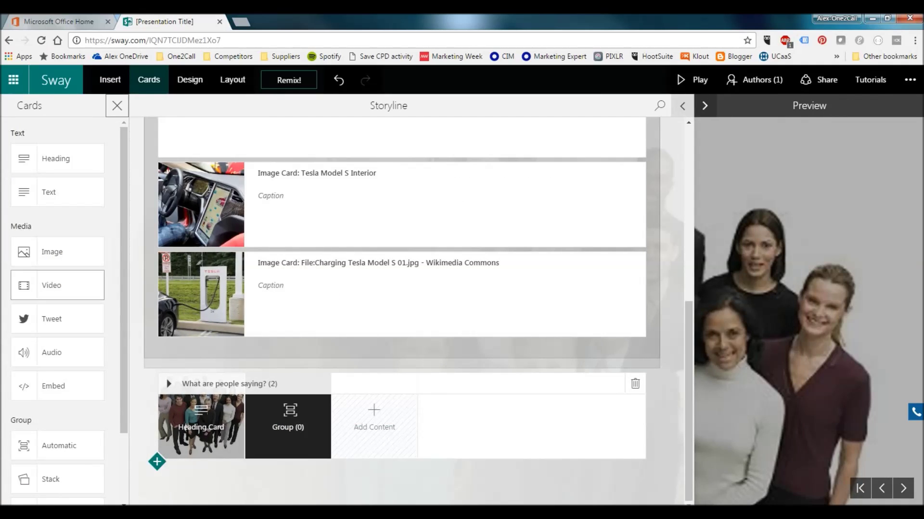
pyautogui.click(58, 286)
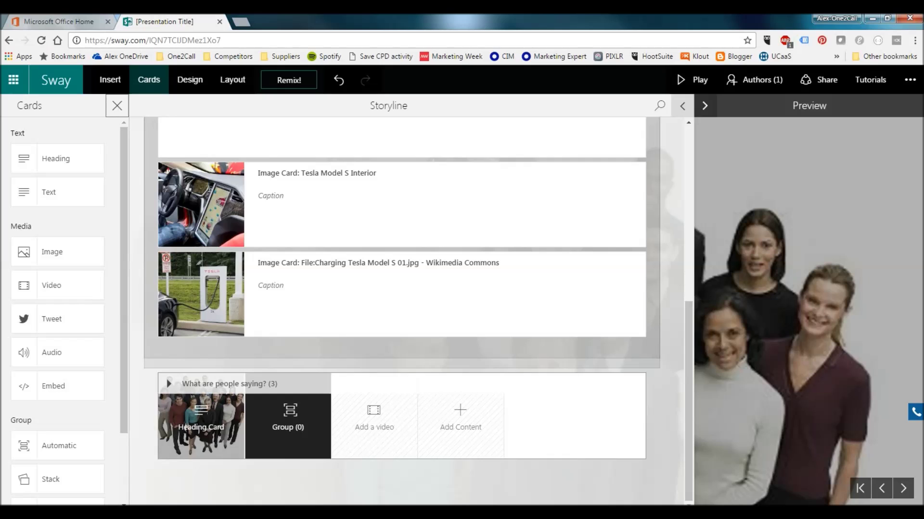
# - Search the sources for "tesla model s review" and place the 9:10 "2015 Tesla Model S - Review" video in the empty video card
pyautogui.click(374, 419)
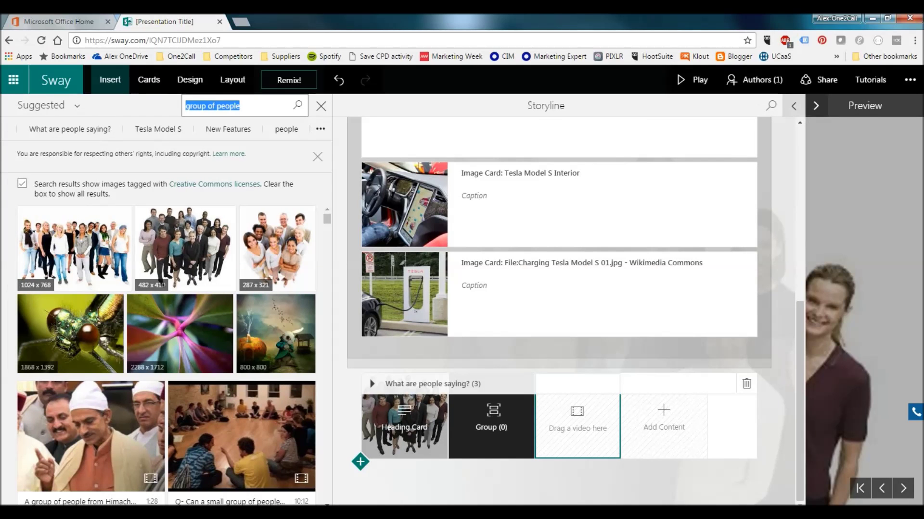
pyautogui.write('tesla model s review')
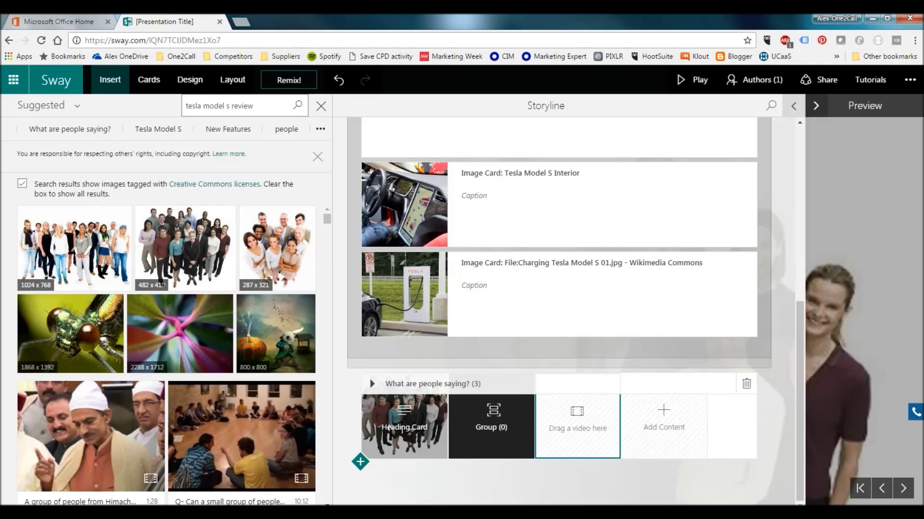
pyautogui.press('Return')
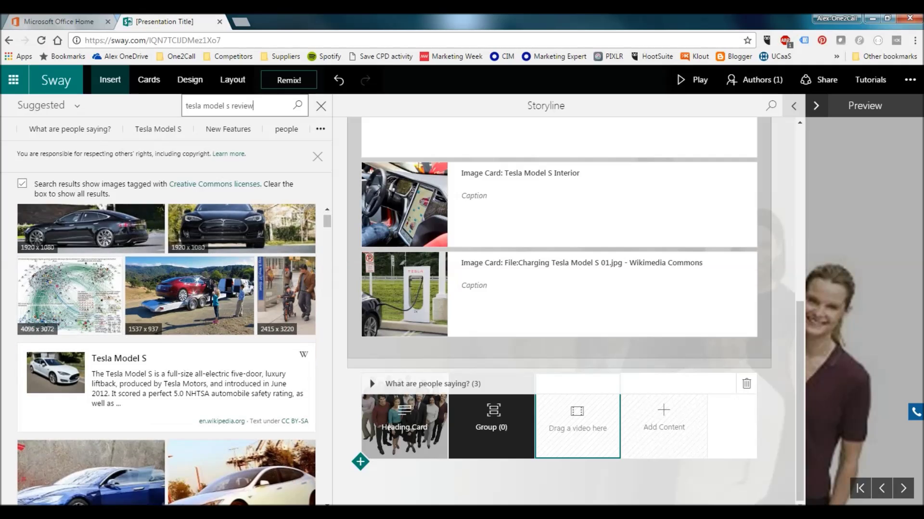
pyautogui.scroll(-5, 166, 337)
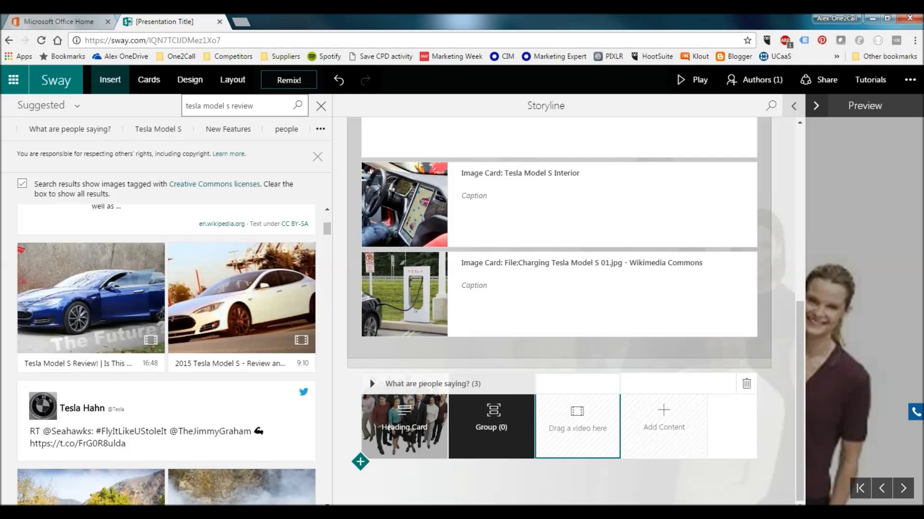
pyautogui.moveTo(240, 298); pyautogui.dragTo(578, 427)
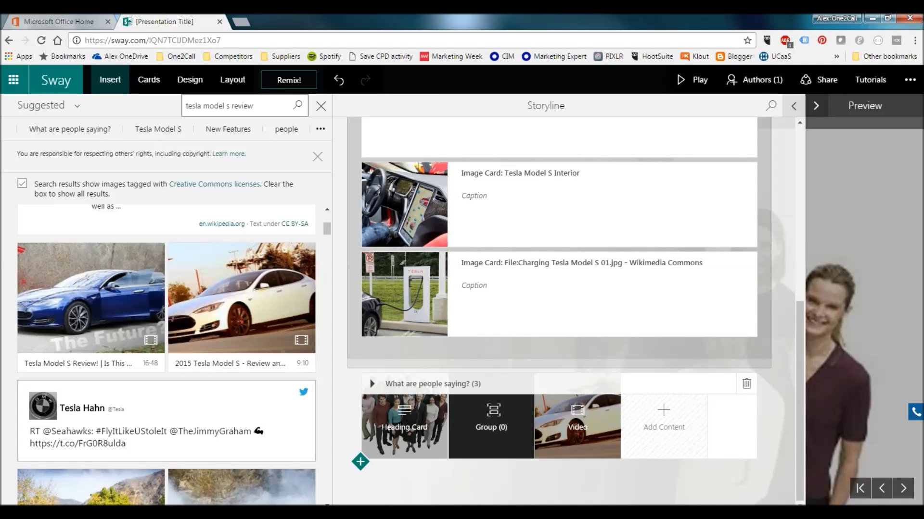
# - Add the "#FlyItLikeUStoleIt" tweet from the search results to the "What are people saying?" section, followed by an empty Tweet card
pyautogui.scroll(-2, 166, 355)
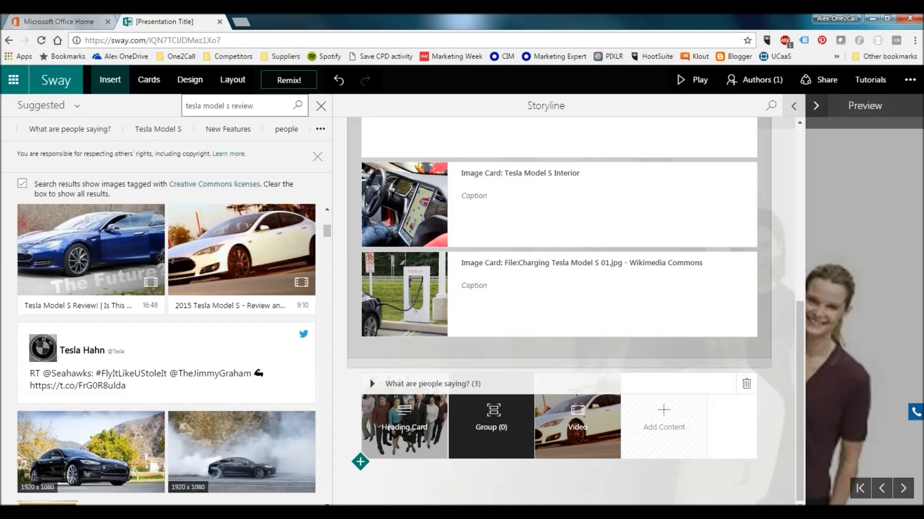
pyautogui.moveTo(166, 363); pyautogui.dragTo(674, 423)
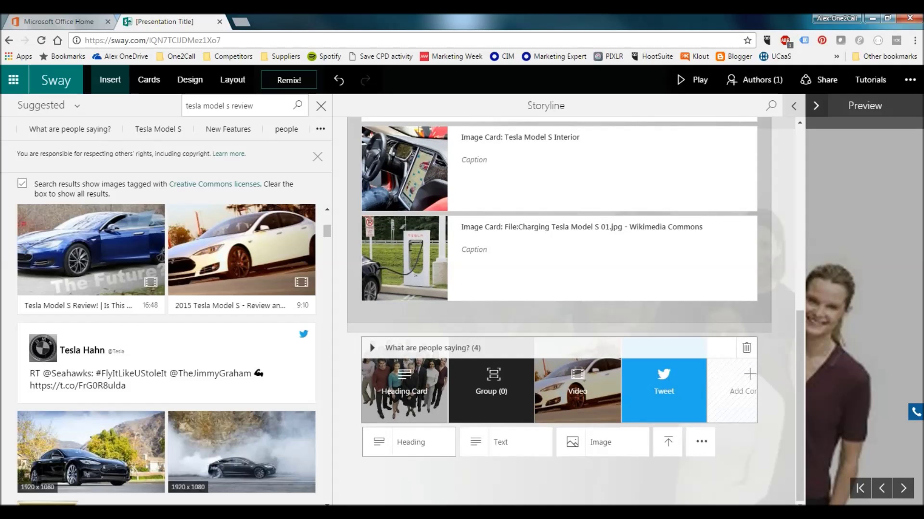
pyautogui.click(701, 443)
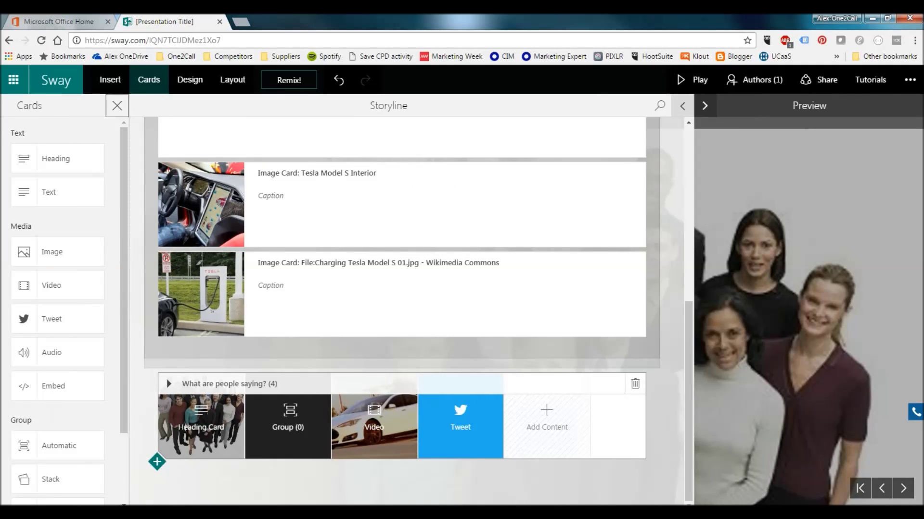
pyautogui.click(53, 319)
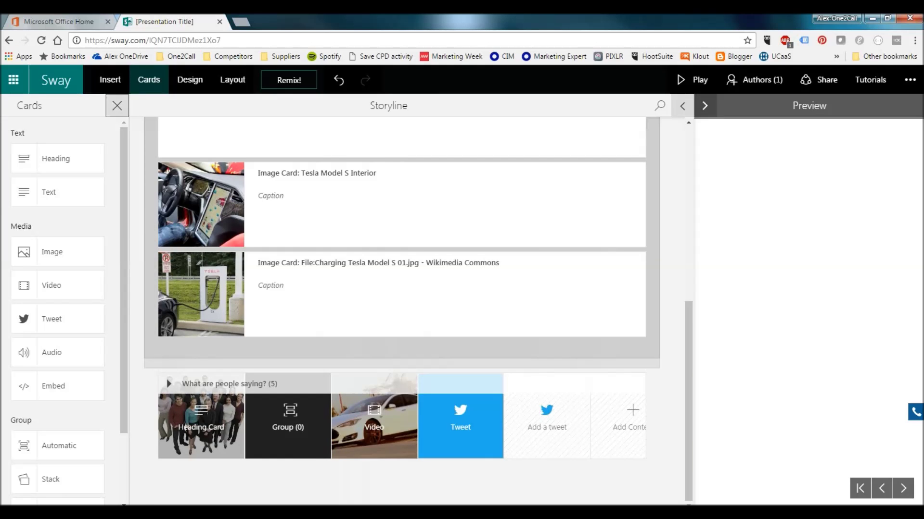
# - Search the sources for "#teslamodels great" to fill the empty Tweet card
pyautogui.click(547, 426)
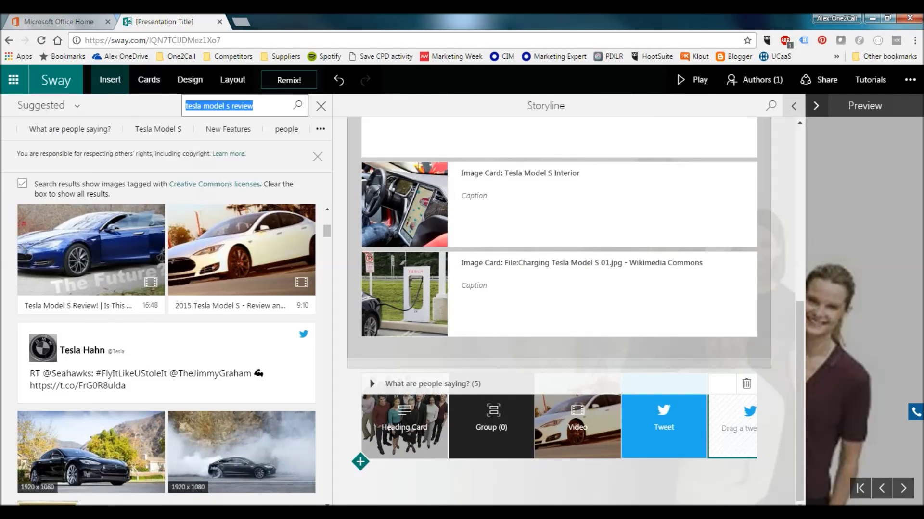
pyautogui.click(254, 106)
pyautogui.moveTo(253, 106); pyautogui.dragTo(188, 106)
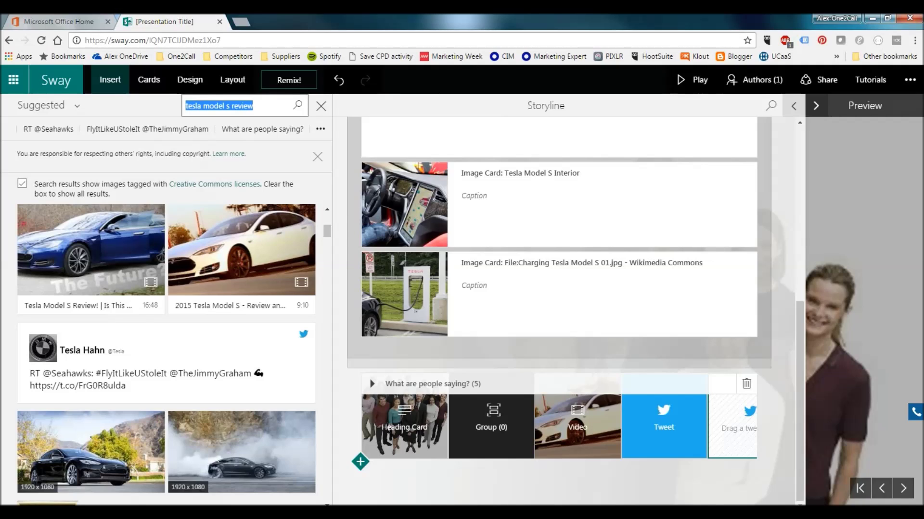
pyautogui.write('#')
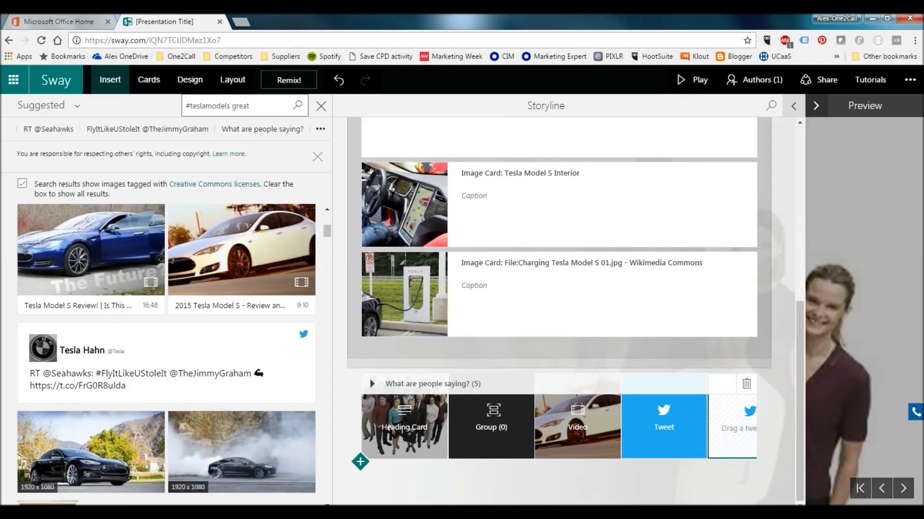
pyautogui.press('Return')
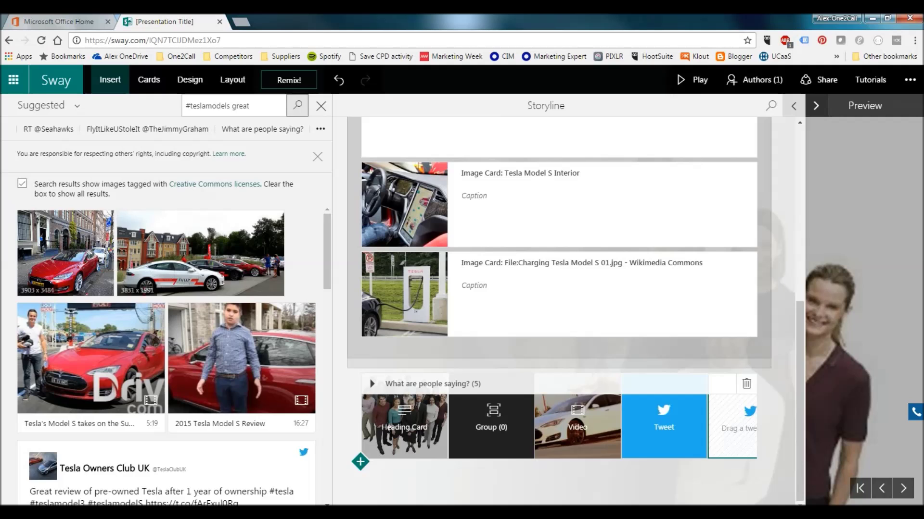
# - Place the tweet about the P90D looking great in a parking garage in the empty Tweet card
pyautogui.scroll(-6, 166, 353)
pyautogui.scroll(-3, 166, 366)
pyautogui.scroll(5, 166, 366)
pyautogui.scroll(-3, 166, 365)
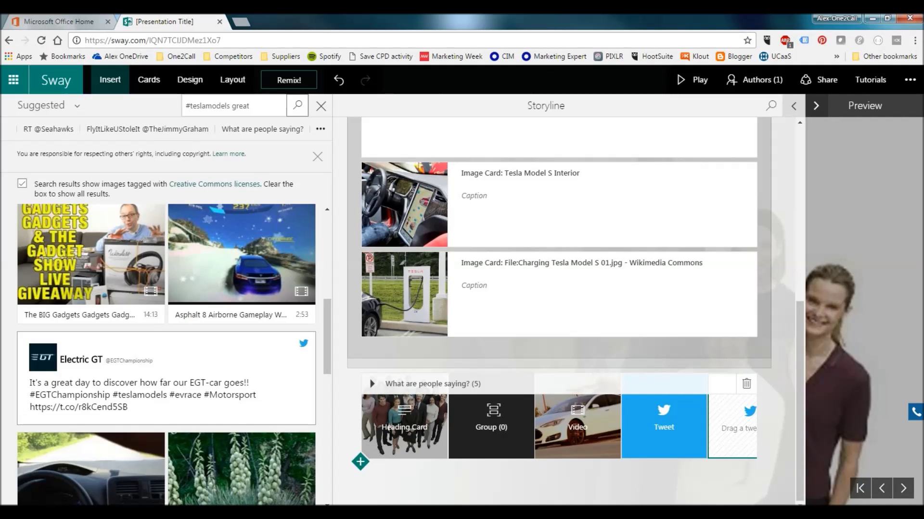
pyautogui.scroll(-4, 166, 355)
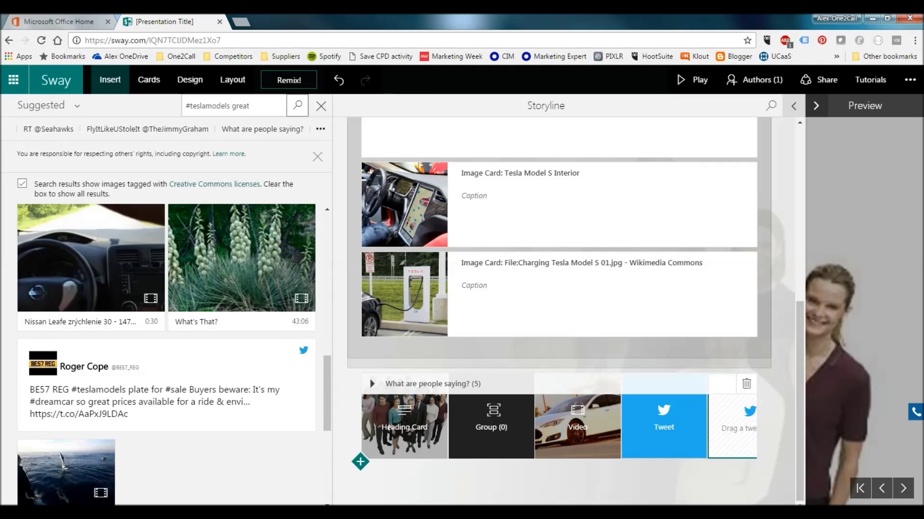
pyautogui.scroll(-2, 166, 355)
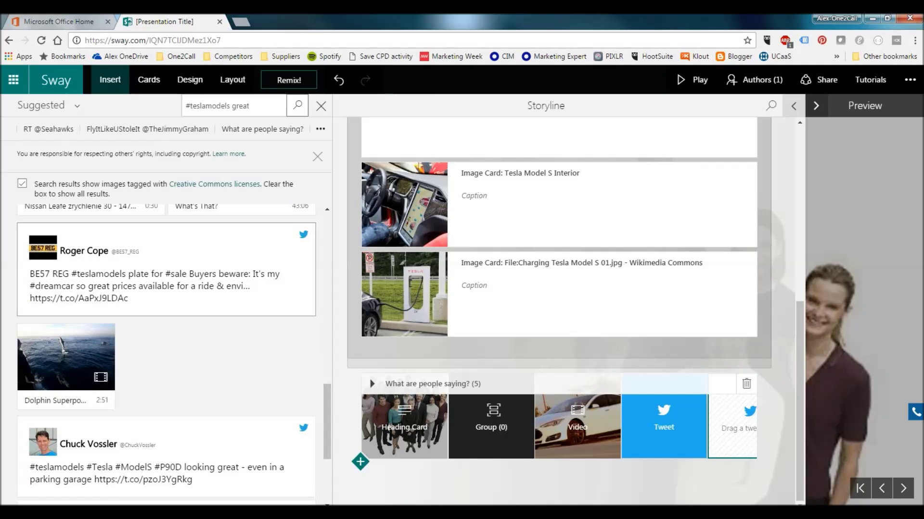
pyautogui.scroll(-2, 166, 355)
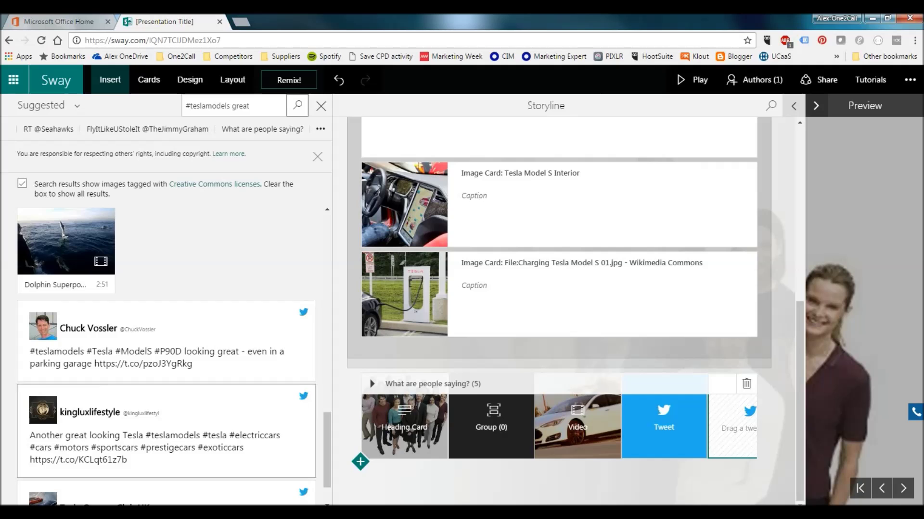
pyautogui.scroll(-1, 166, 313)
pyautogui.moveTo(166, 288); pyautogui.dragTo(731, 423)
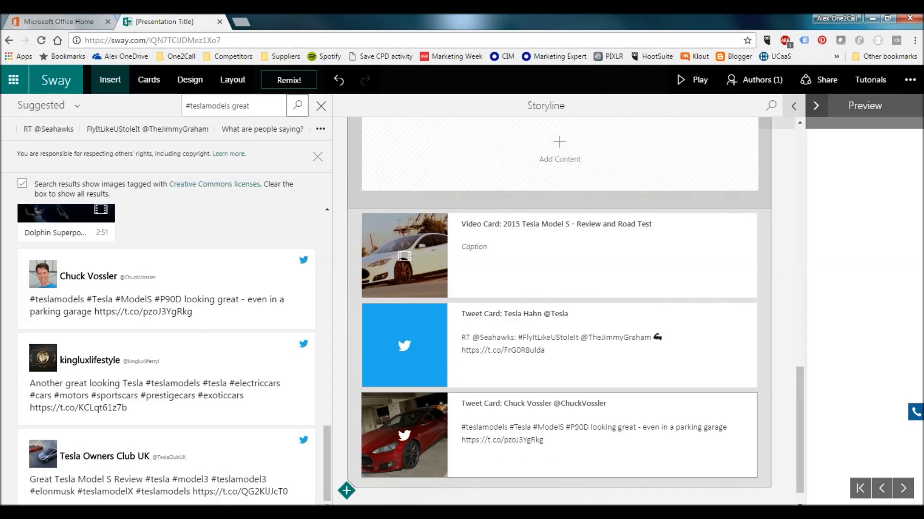
# - Preview the "What are people saying?" section, playing the review video briefly and stepping through both tweets, and return to the storyline
pyautogui.scroll(2, 558, 387)
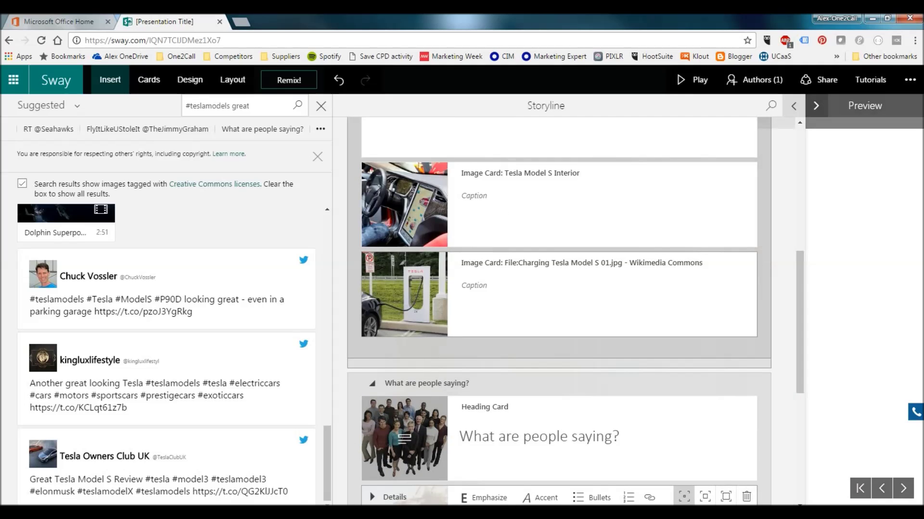
pyautogui.click(794, 106)
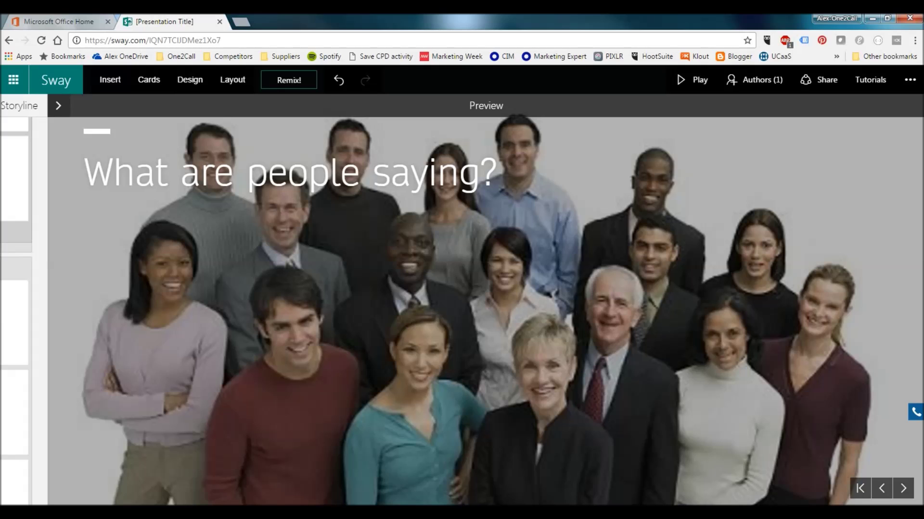
pyautogui.click(903, 489)
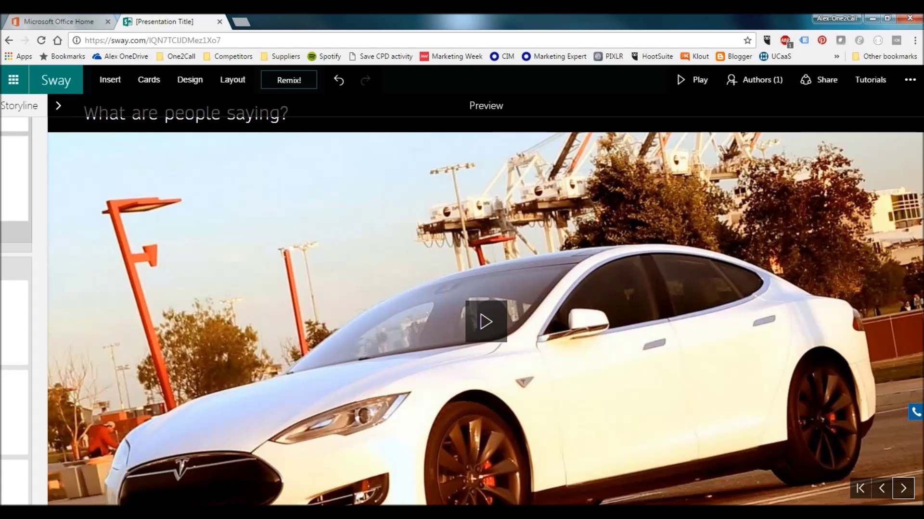
pyautogui.click(486, 322)
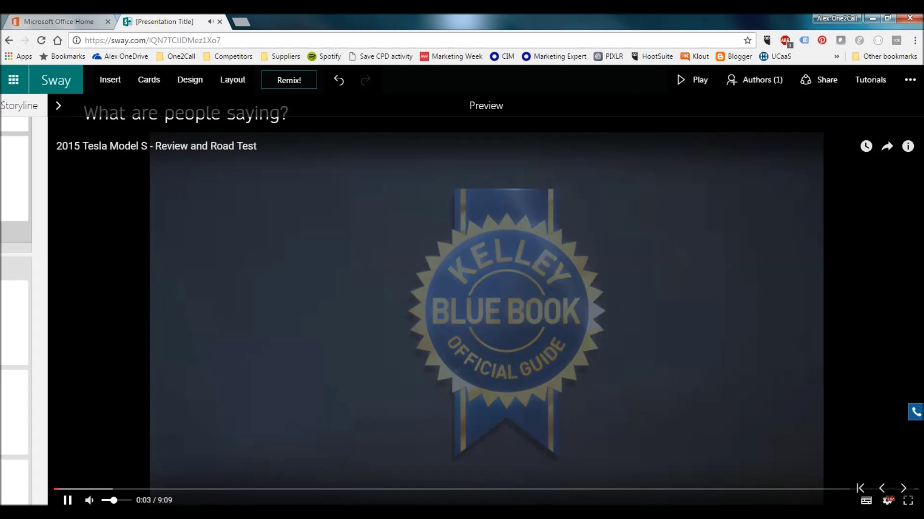
pyautogui.click(68, 501)
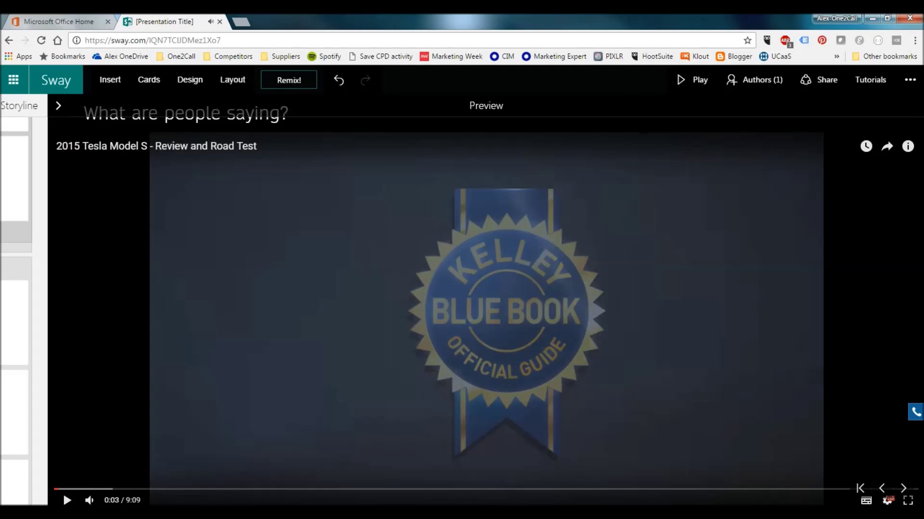
pyautogui.click(903, 489)
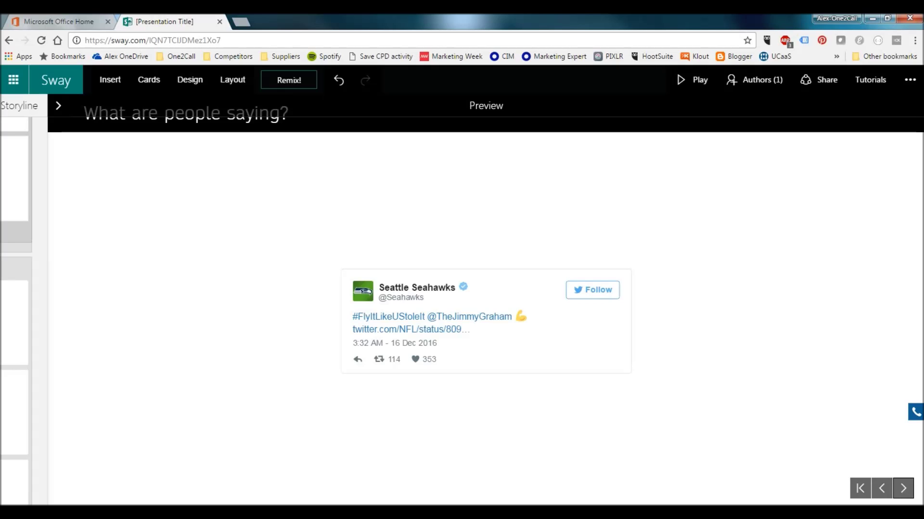
pyautogui.click(903, 488)
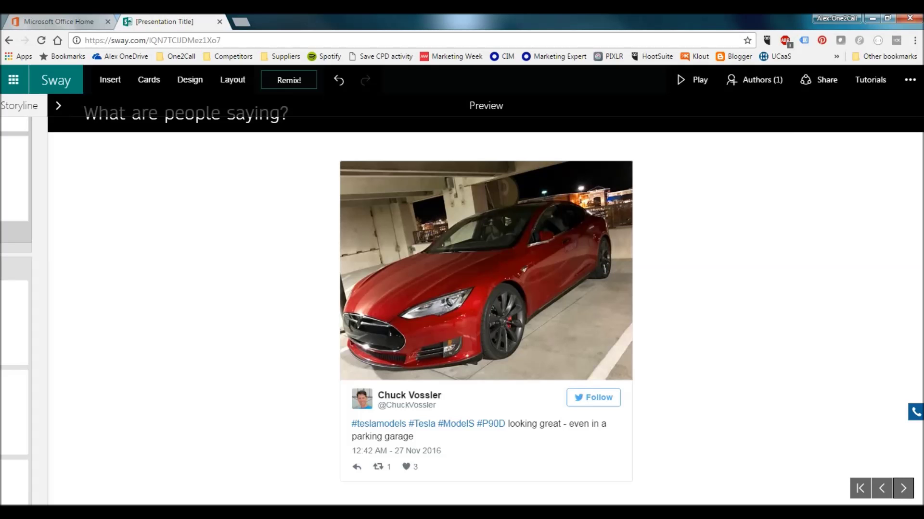
pyautogui.click(59, 105)
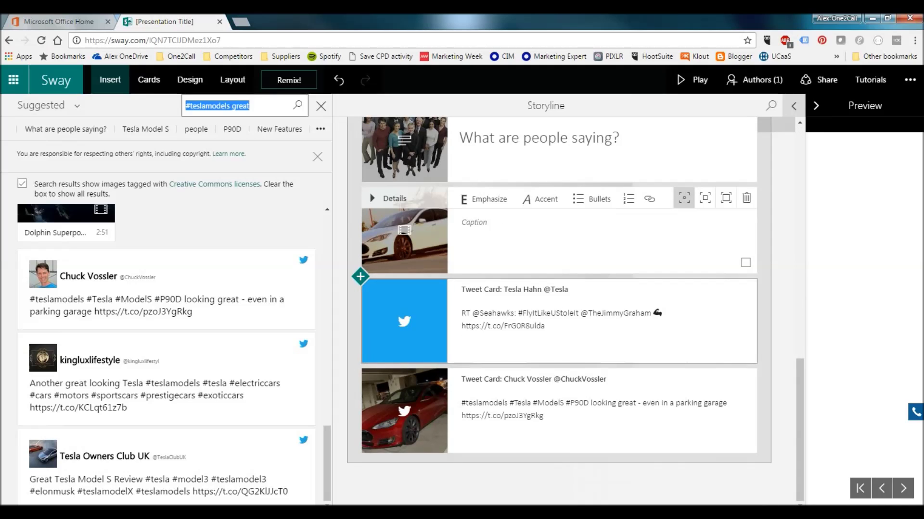
# - Look through the text, media and group card types that can be inserted after the video card
pyautogui.click(745, 262)
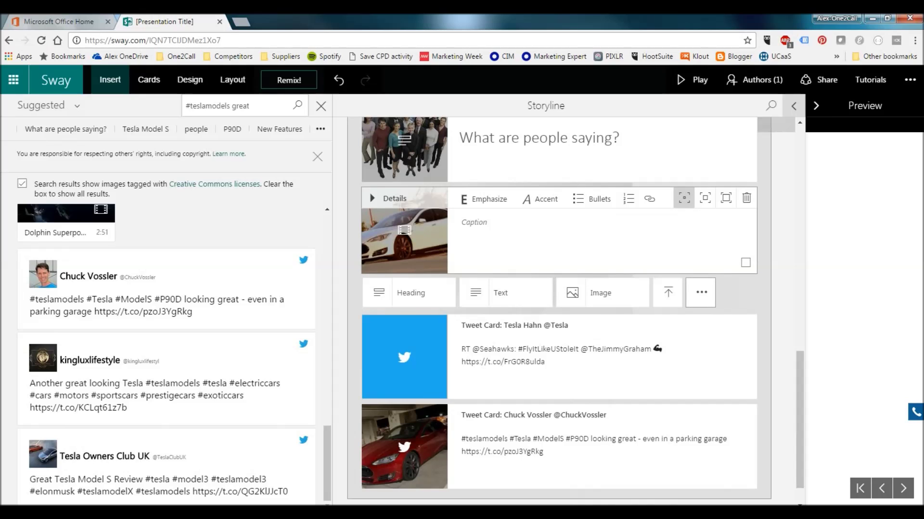
pyautogui.click(701, 292)
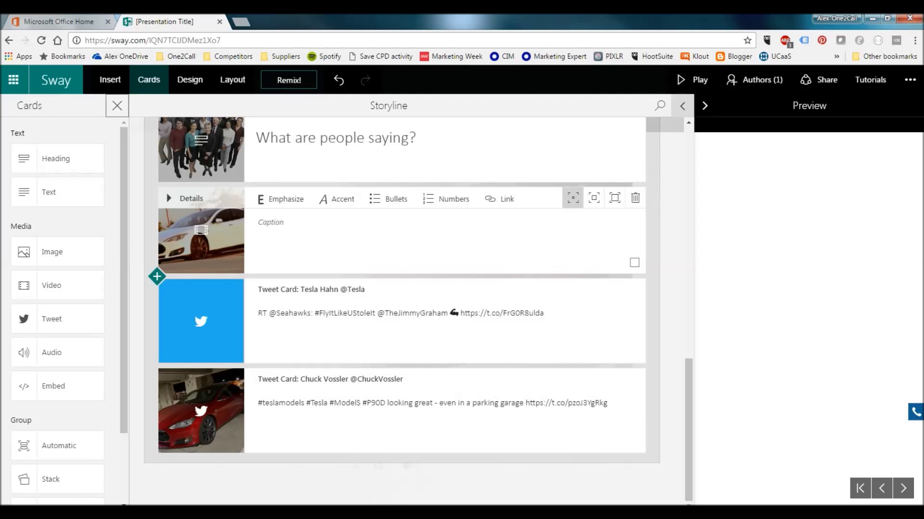
pyautogui.scroll(-1, 58, 260)
pyautogui.scroll(-1, 58, 327)
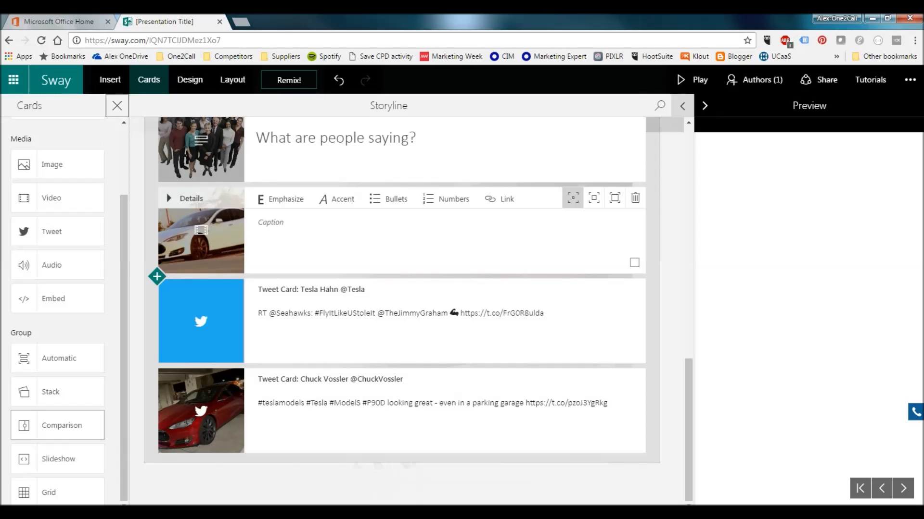
pyautogui.scroll(2, 57, 458)
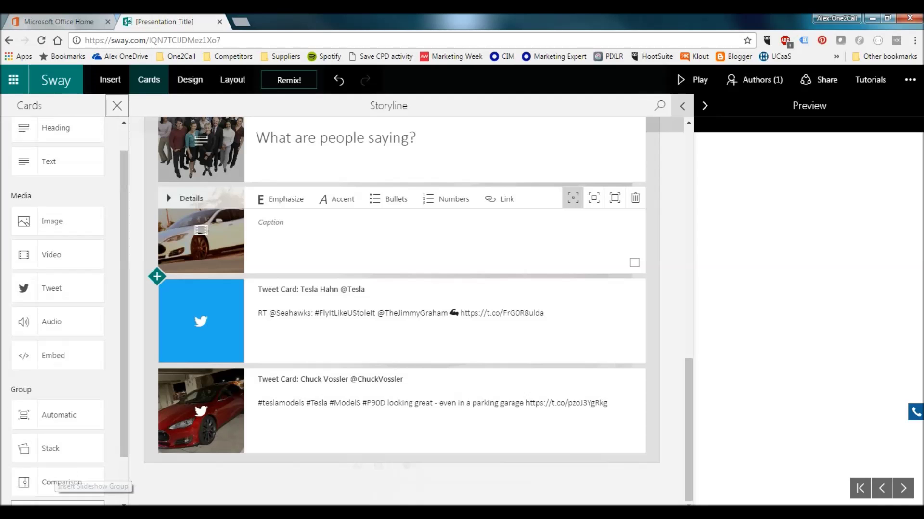
# - View the available design styles beside the enlarged preview and return to the storyline without choosing one
pyautogui.click(682, 106)
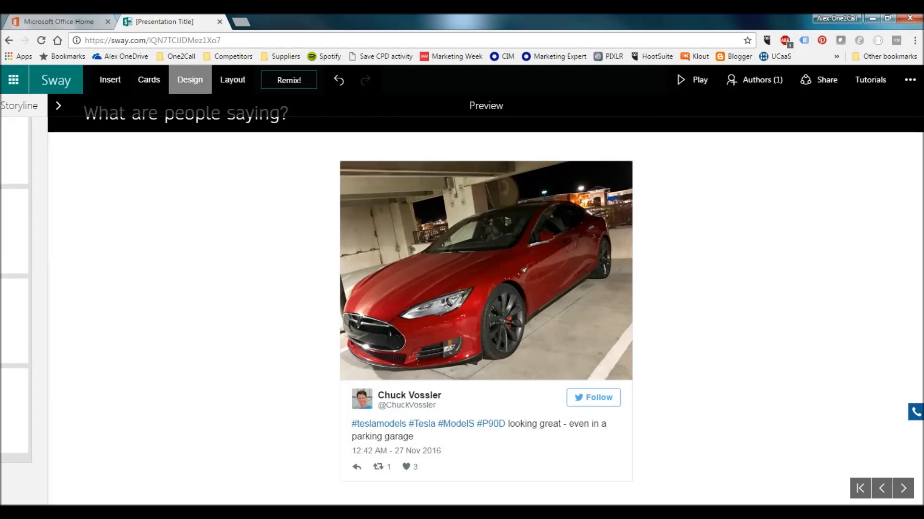
pyautogui.click(190, 80)
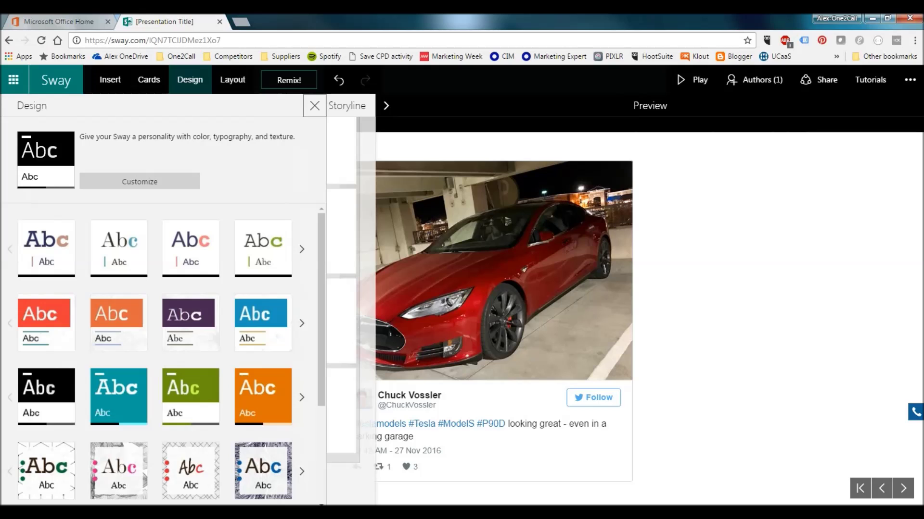
pyautogui.click(347, 231)
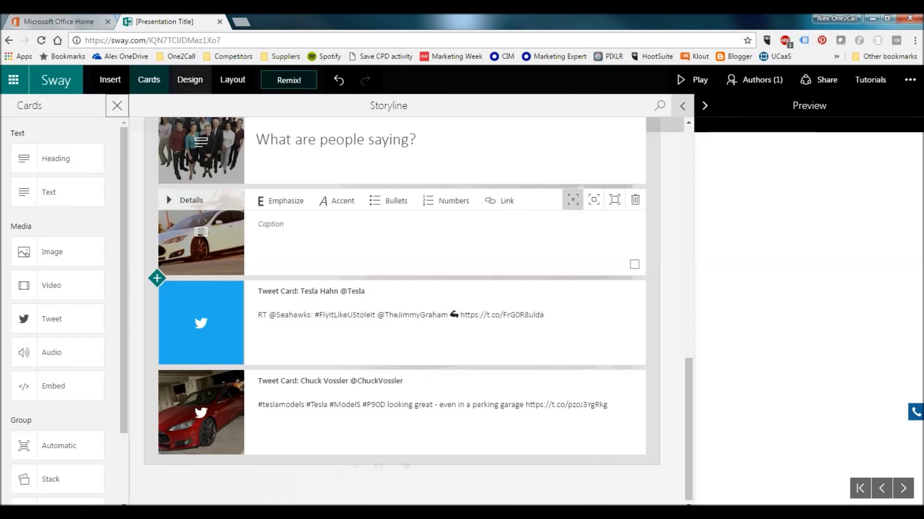
# - Try the vertically scrolling layout in the preview and switch back to the slide-by-slide layout
pyautogui.click(232, 80)
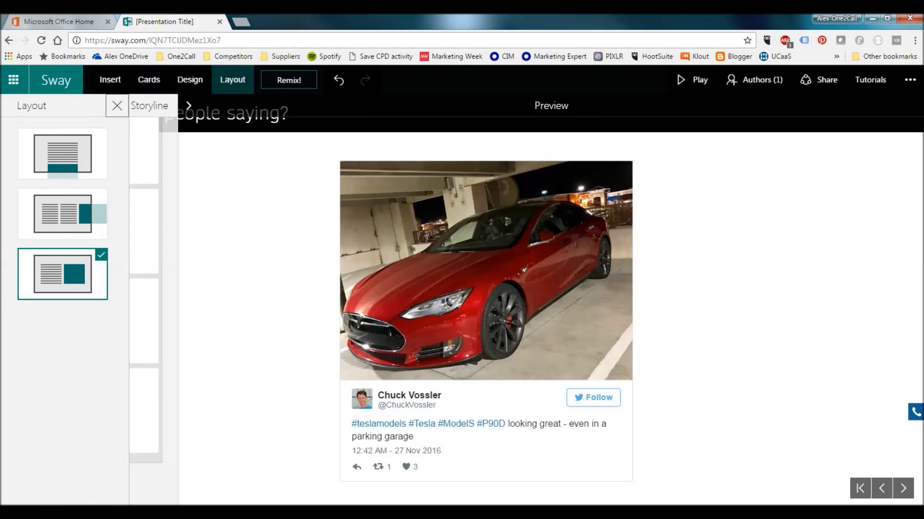
pyautogui.click(63, 153)
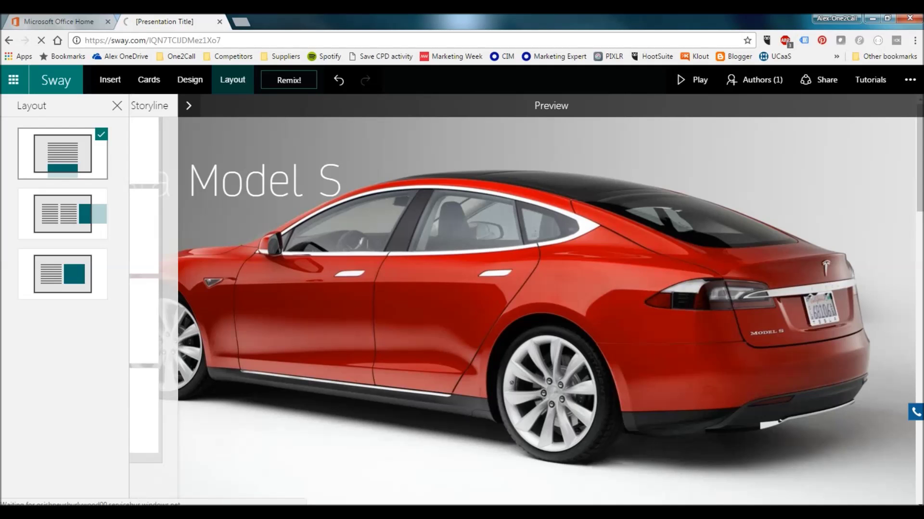
pyautogui.scroll(-6, 546, 298)
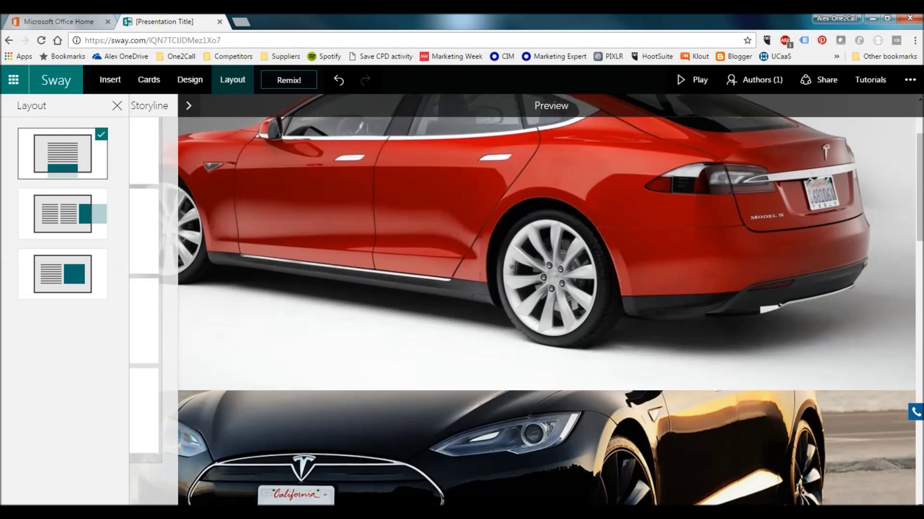
pyautogui.scroll(-10, 546, 299)
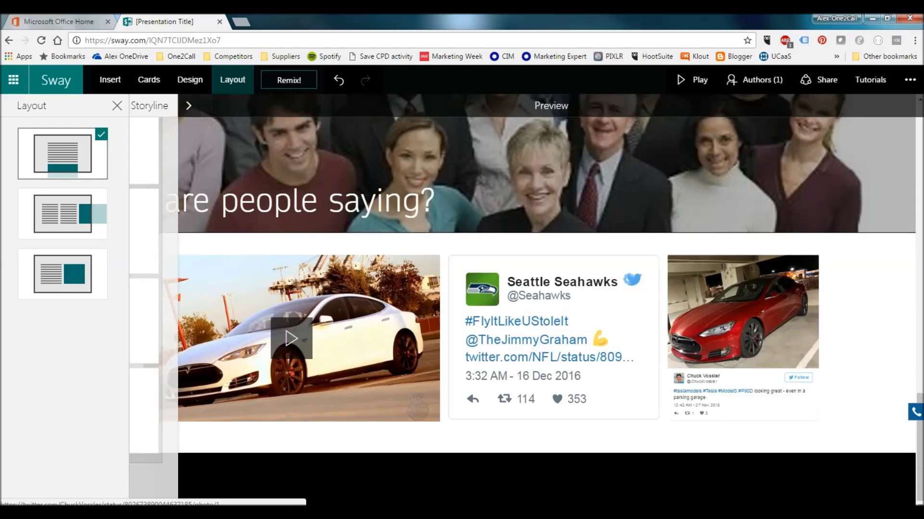
pyautogui.scroll(7, 546, 299)
pyautogui.click(63, 274)
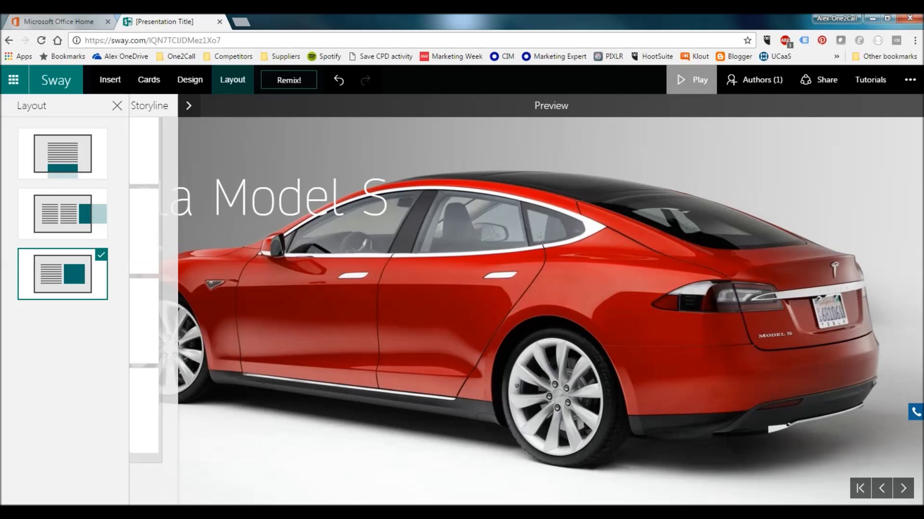
# - Play the presentation and advance from the title slide through New Features to the review video under "What are people saying?"
pyautogui.click(692, 80)
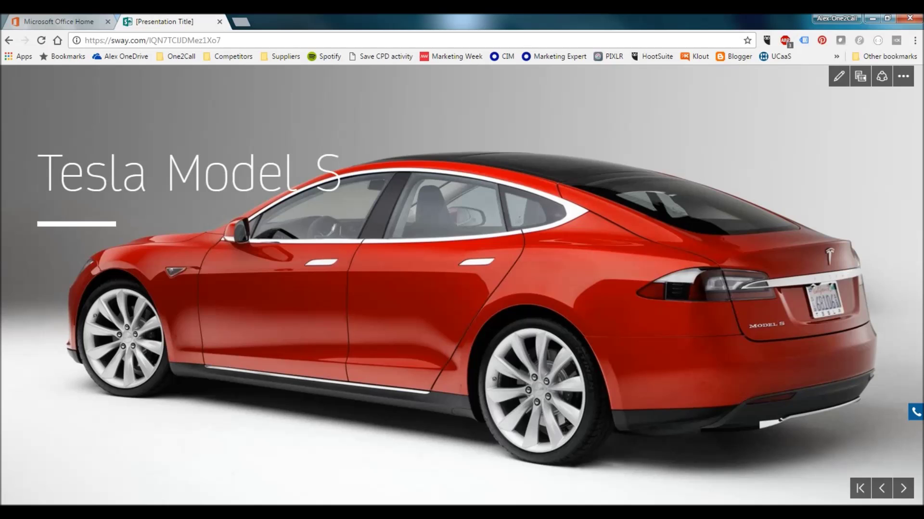
pyautogui.press('Right')
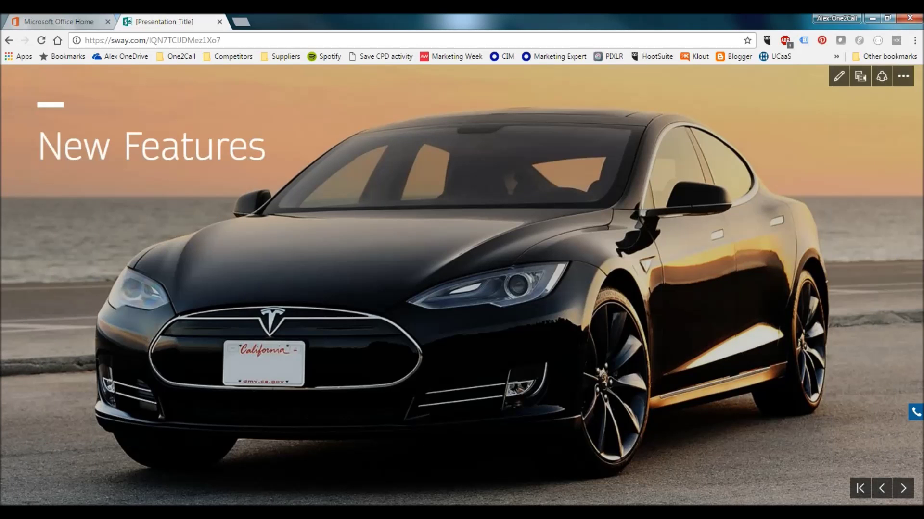
pyautogui.press('Right')
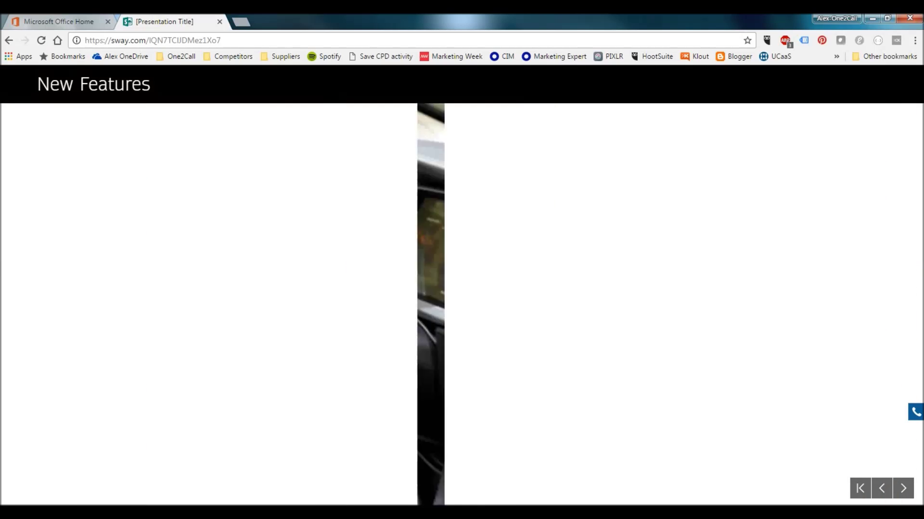
pyautogui.press('Right')
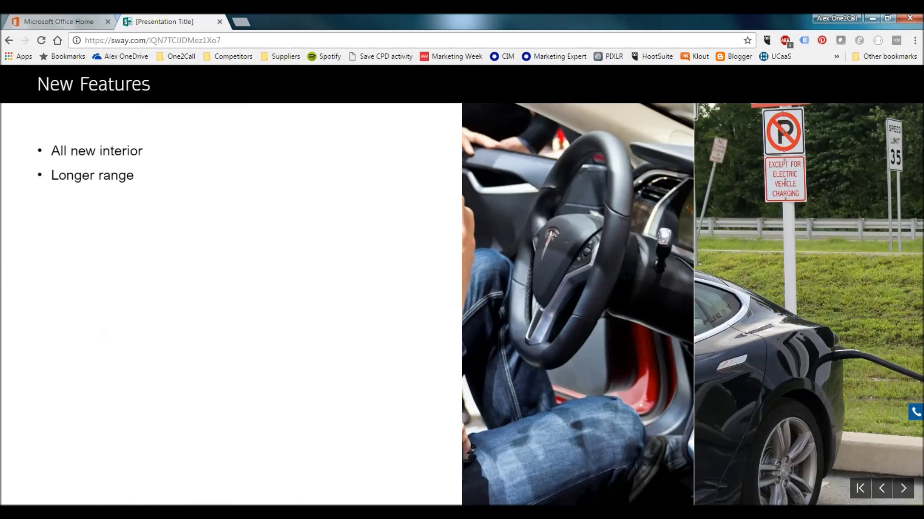
pyautogui.press('Right')
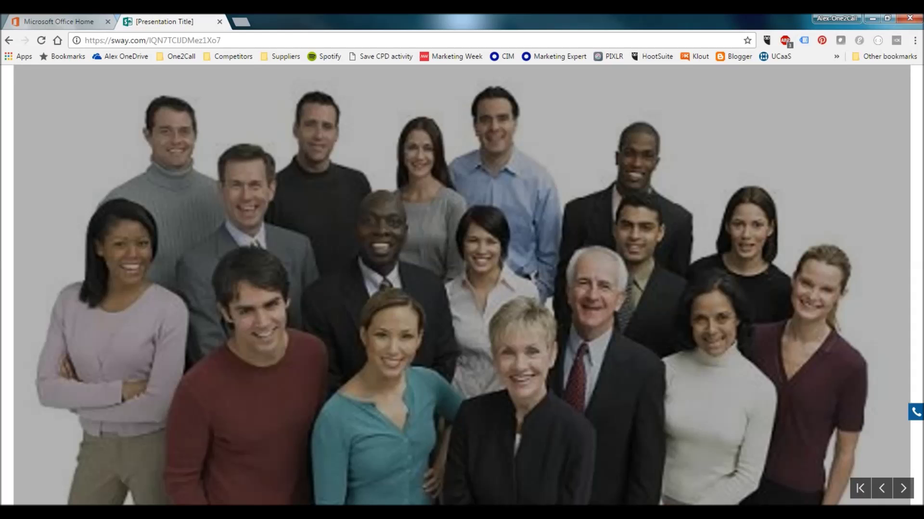
pyautogui.press('Right')
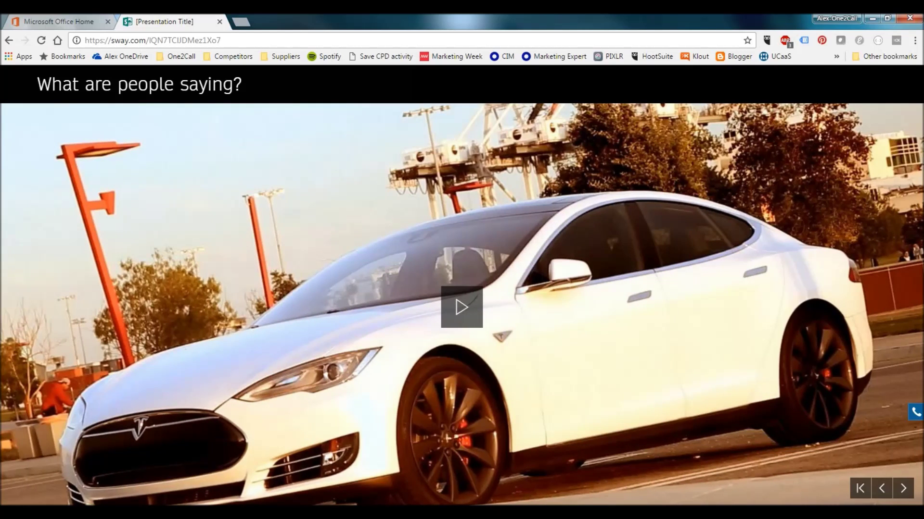
# - Play the review video briefly, advance through the remaining slides to the closing page, and return to the title slide
pyautogui.click(462, 307)
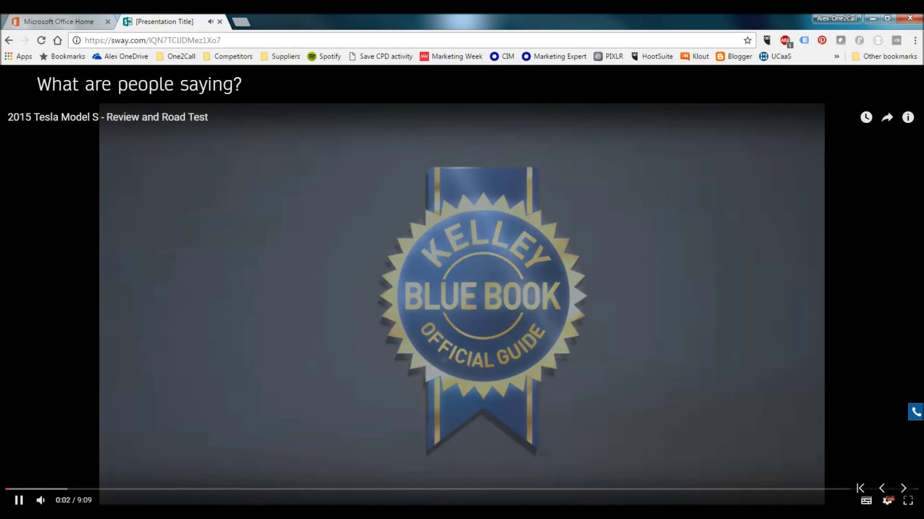
pyautogui.press('Right')
pyautogui.press('Left')
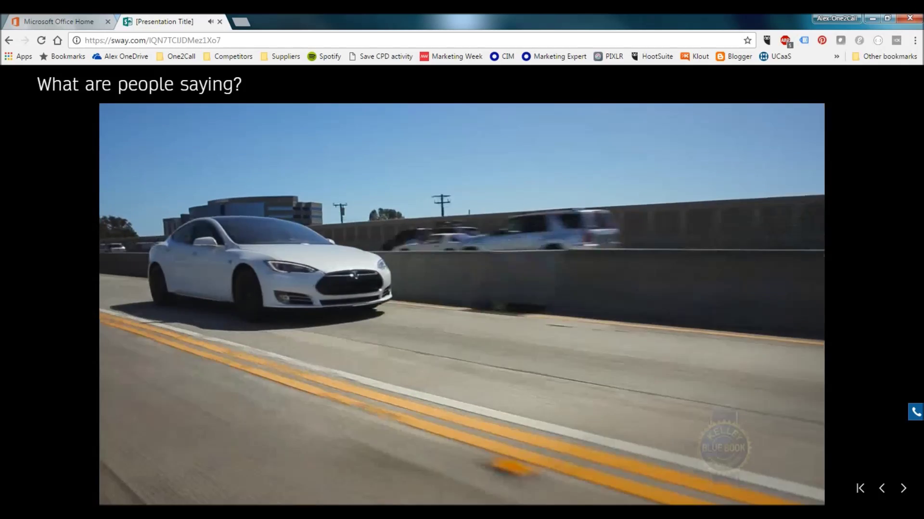
pyautogui.press('Right')
pyautogui.press('Right')
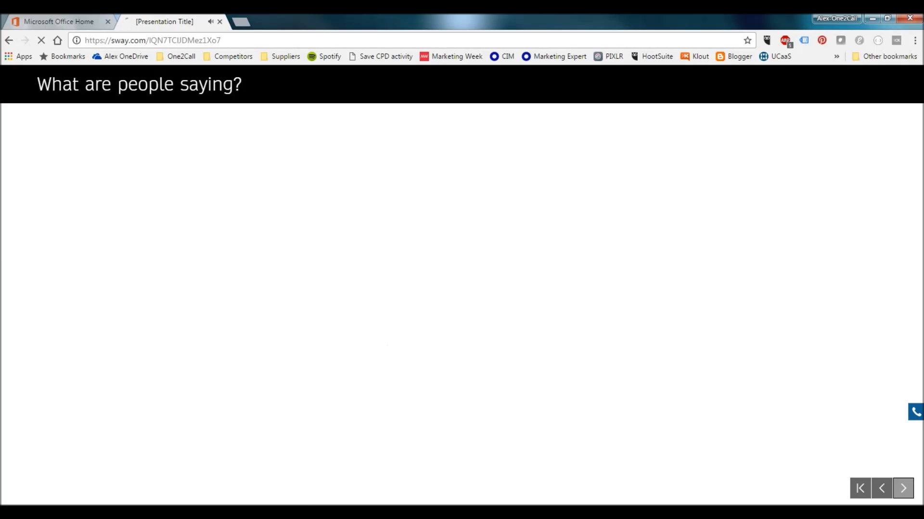
pyautogui.press('Right')
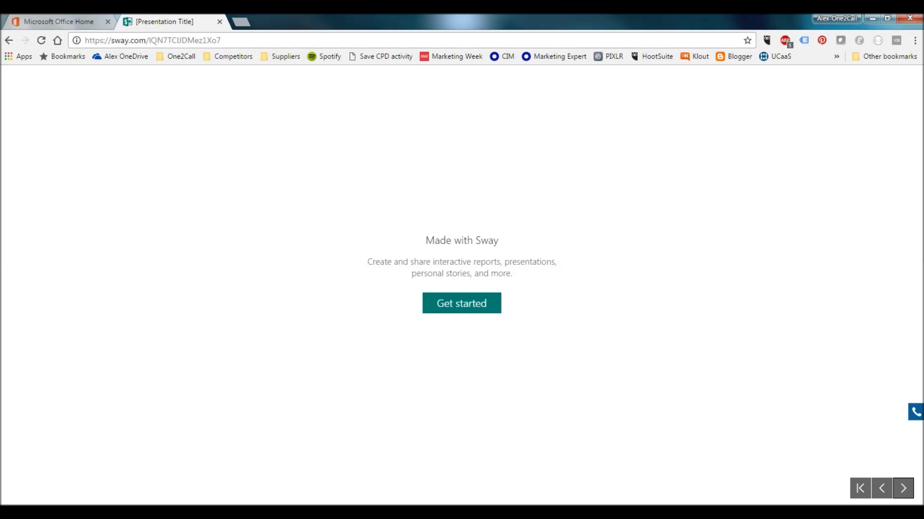
pyautogui.click(860, 489)
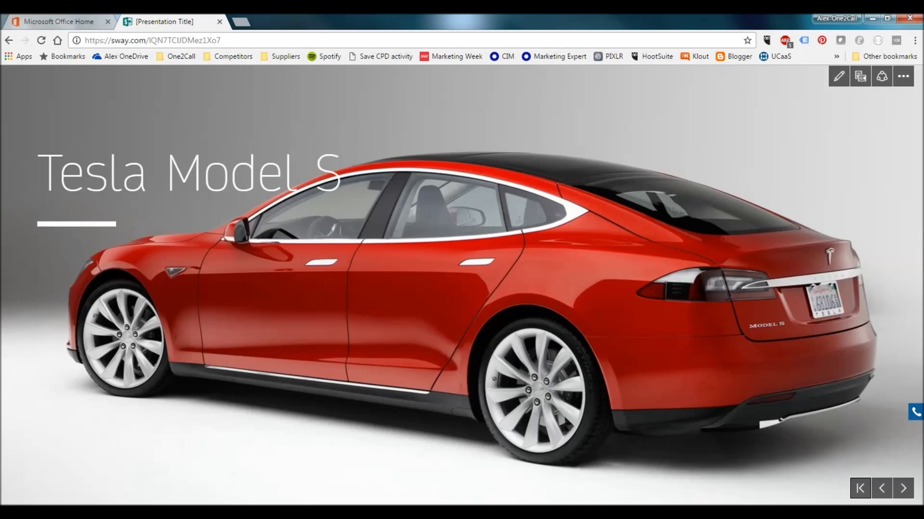
# - View the presentation's share link and its embed code, and close the embed code dialog
pyautogui.click(881, 76)
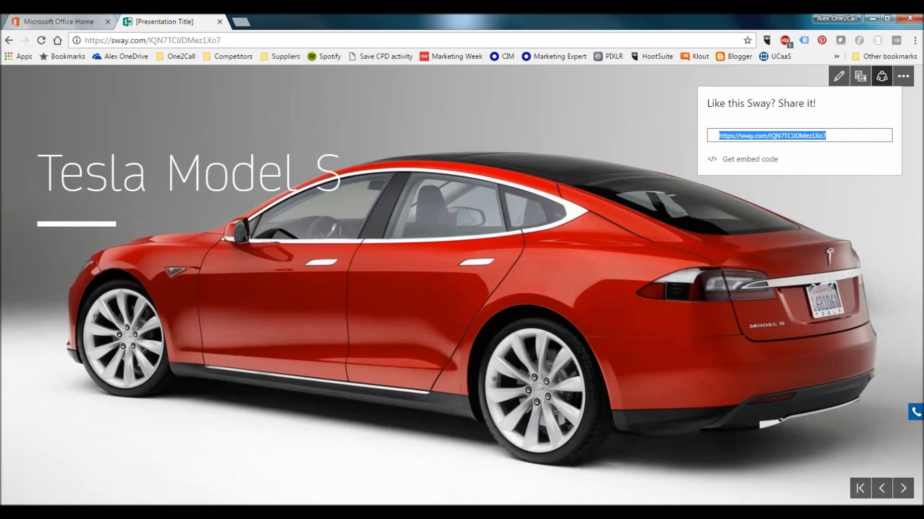
pyautogui.click(749, 159)
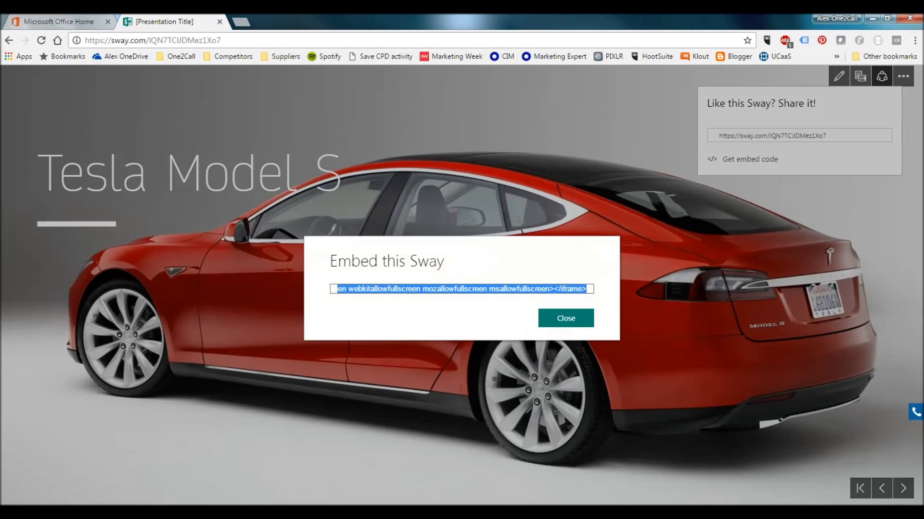
pyautogui.click(566, 318)
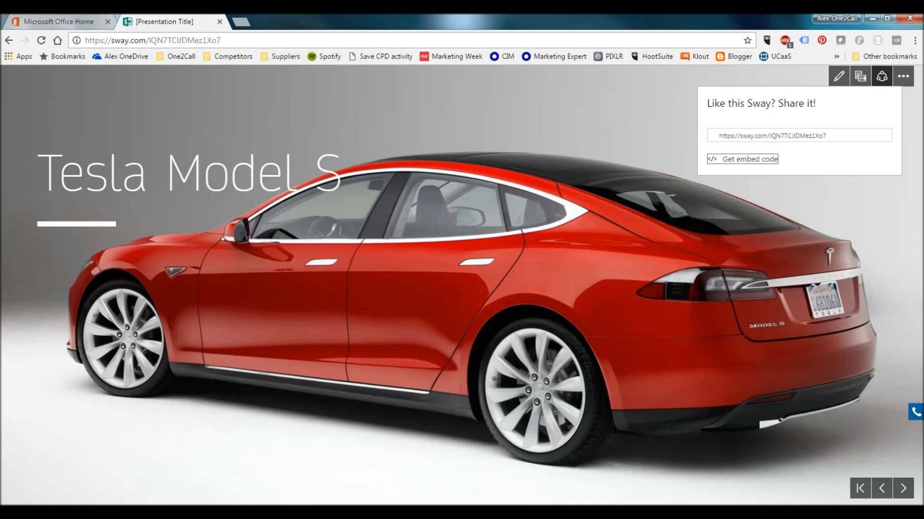